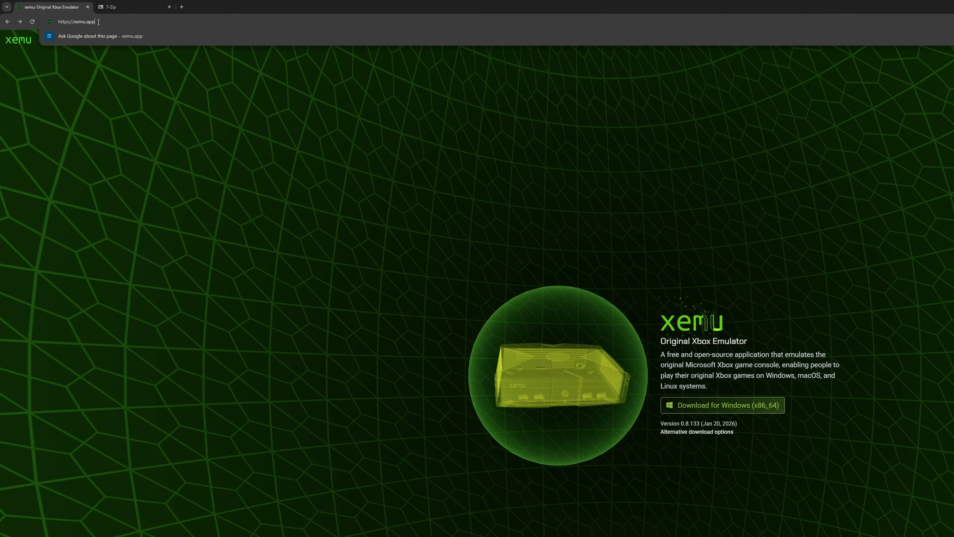
- Open the download section of the xemu.app website and review the Required Files documentation for the emulator
{"action": "left_click_drag", "start_coordinate": [99, 22], "coordinate": [40, 26]}
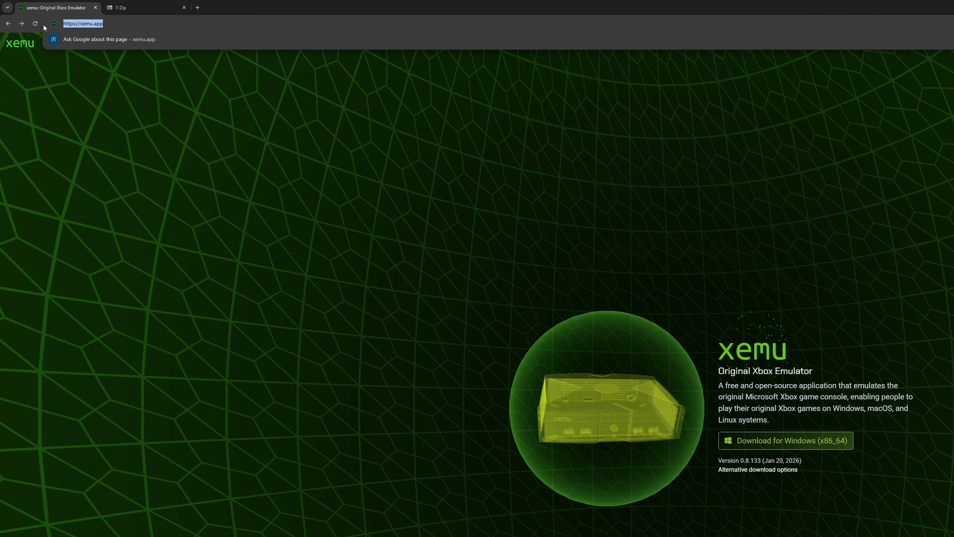
{"action": "left_click", "coordinate": [224, 157]}
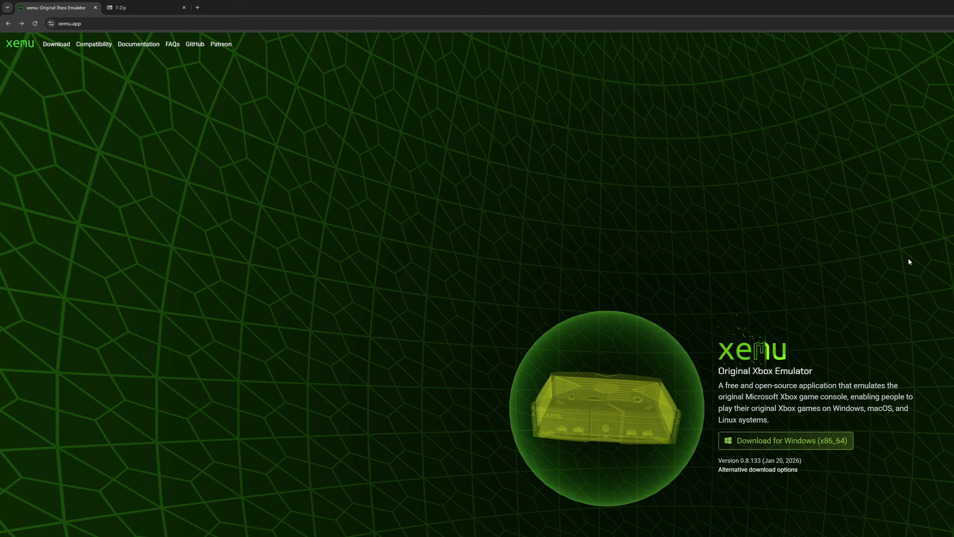
{"action": "left_click", "coordinate": [60, 44]}
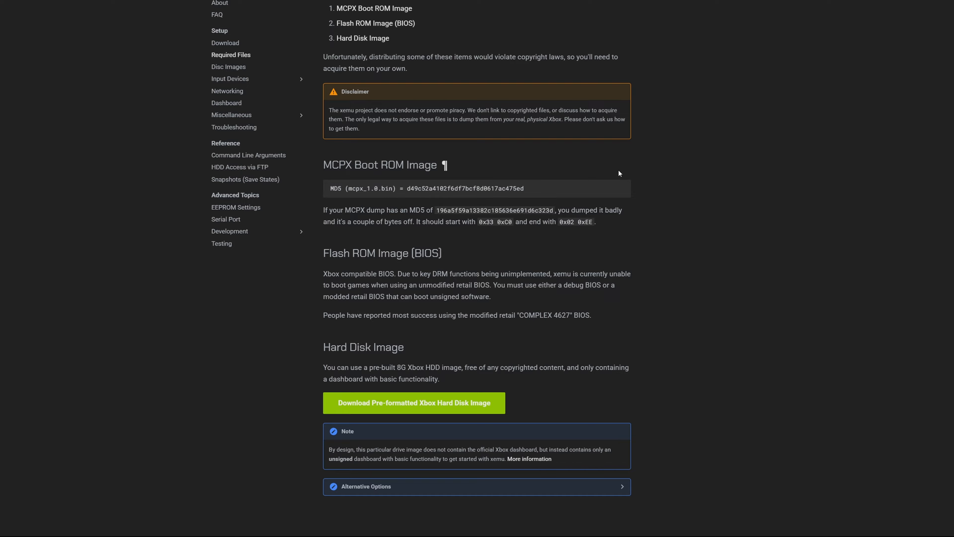
{"action": "scroll", "coordinate": [204, 60], "scroll_direction": "up", "scroll_amount": 10}
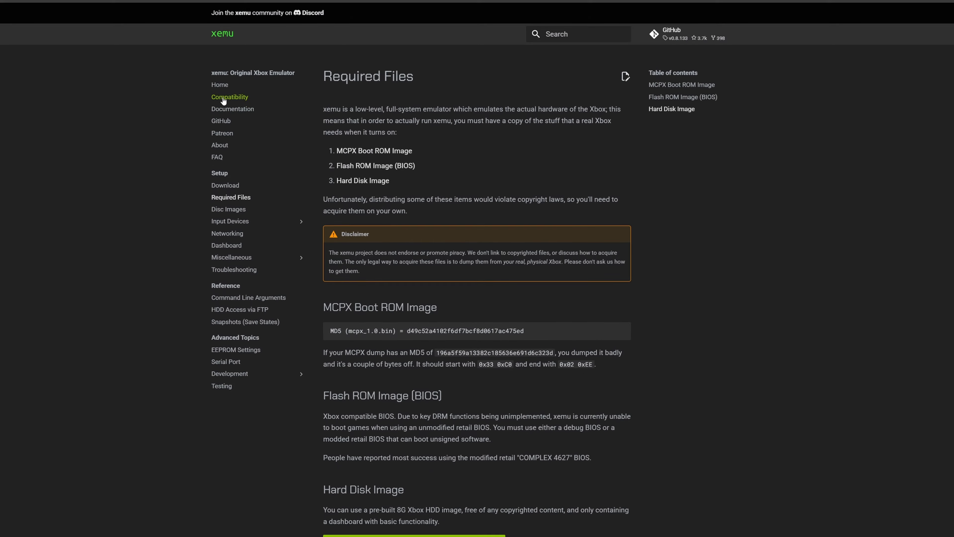
- Search xemu's compatibility list for "fab" to find Fable: The Lost Chapters
{"action": "left_click", "coordinate": [224, 99]}
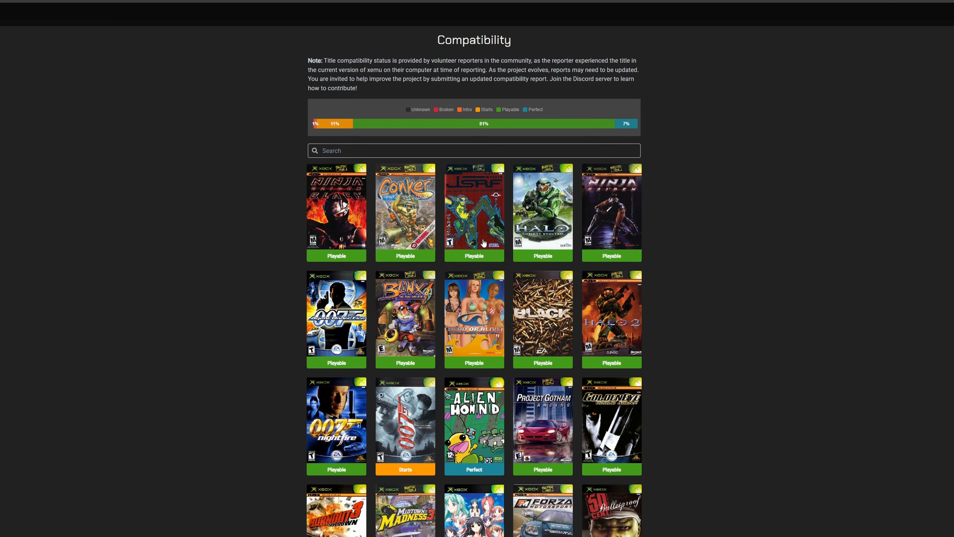
{"action": "left_click", "coordinate": [350, 149]}
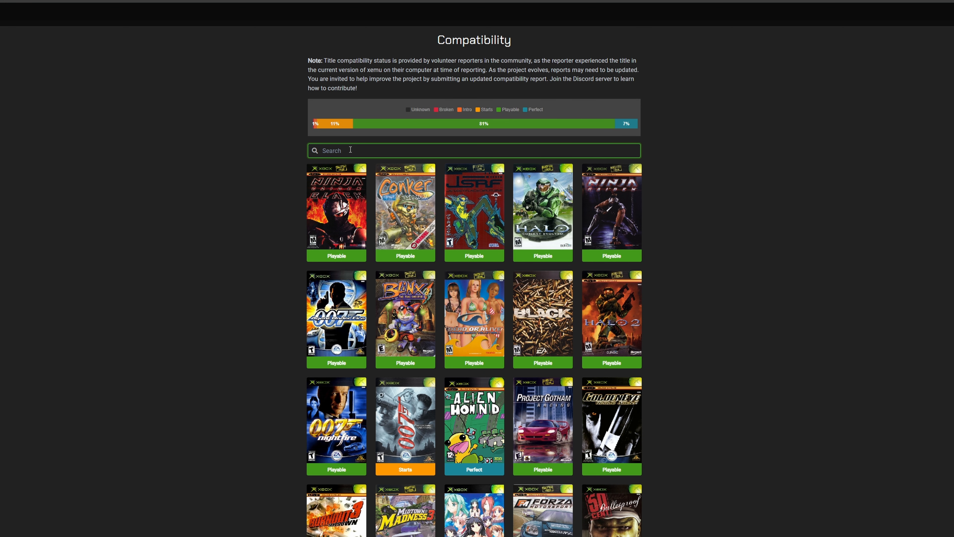
{"action": "type", "text": "fab"}
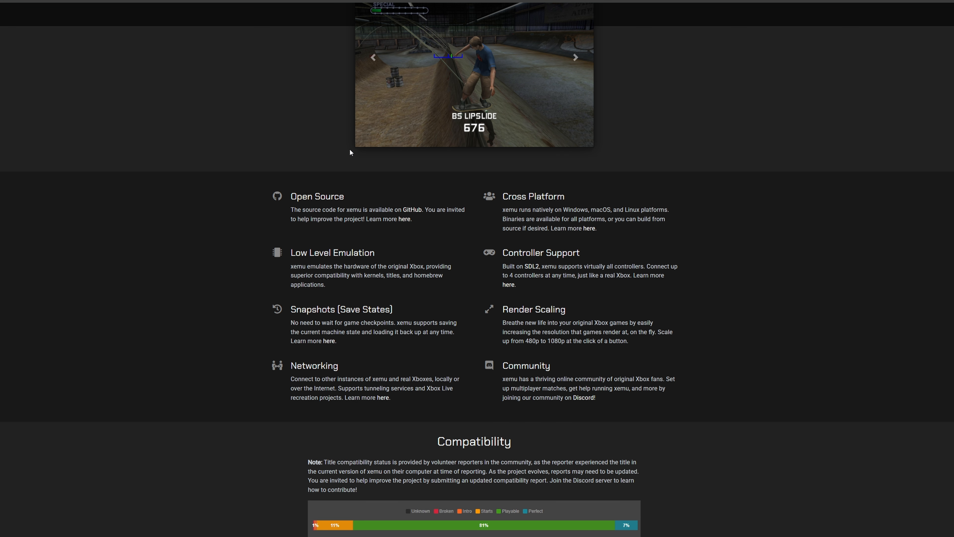
- Examine the compatibility status and latest test report of Fable: The Lost Chapters
{"action": "left_click_drag", "start_coordinate": [341, 53], "coordinate": [515, 56]}
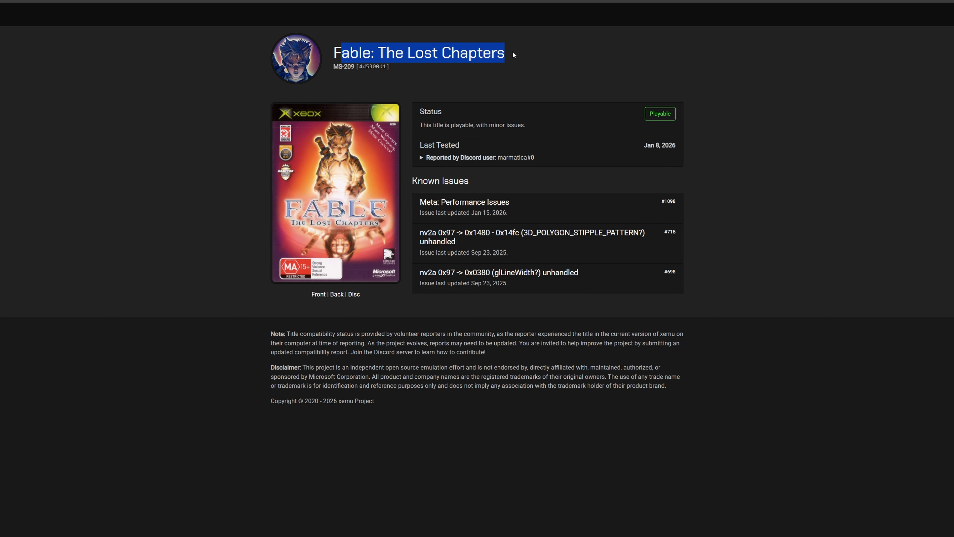
{"action": "left_click", "coordinate": [522, 59]}
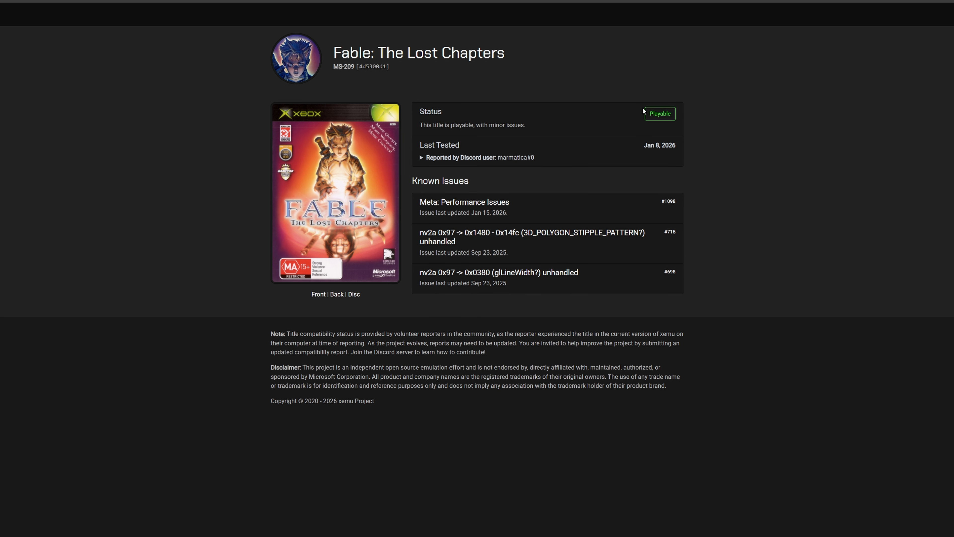
{"action": "left_click_drag", "start_coordinate": [645, 112], "coordinate": [685, 115]}
{"action": "left_click_drag", "start_coordinate": [414, 145], "coordinate": [553, 161]}
{"action": "left_click", "coordinate": [558, 163]}
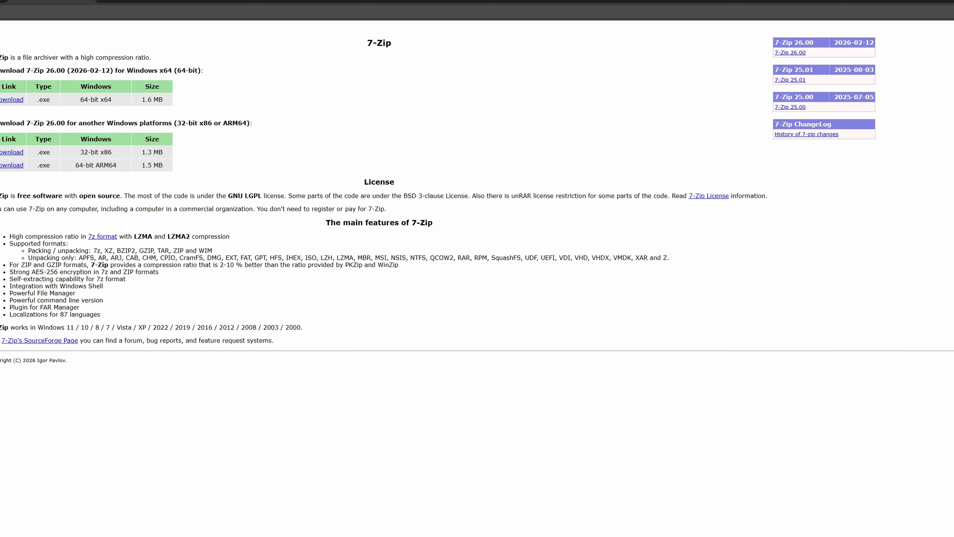
- View the 7-zip.org download page, then look over the collected setup files in the "OG Xbox games on PC in 2026" folder
{"action": "left_click", "coordinate": [65, 24]}
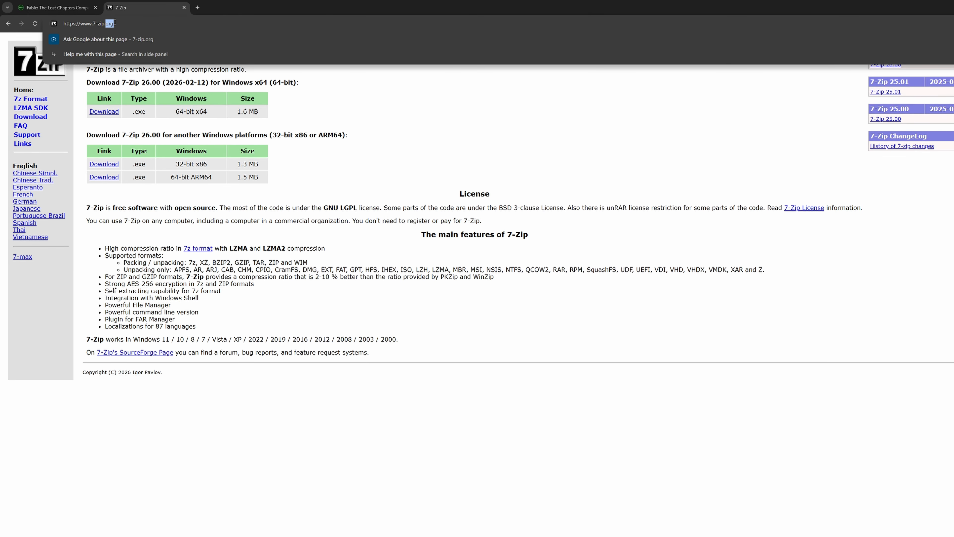
{"action": "left_click", "coordinate": [221, 87]}
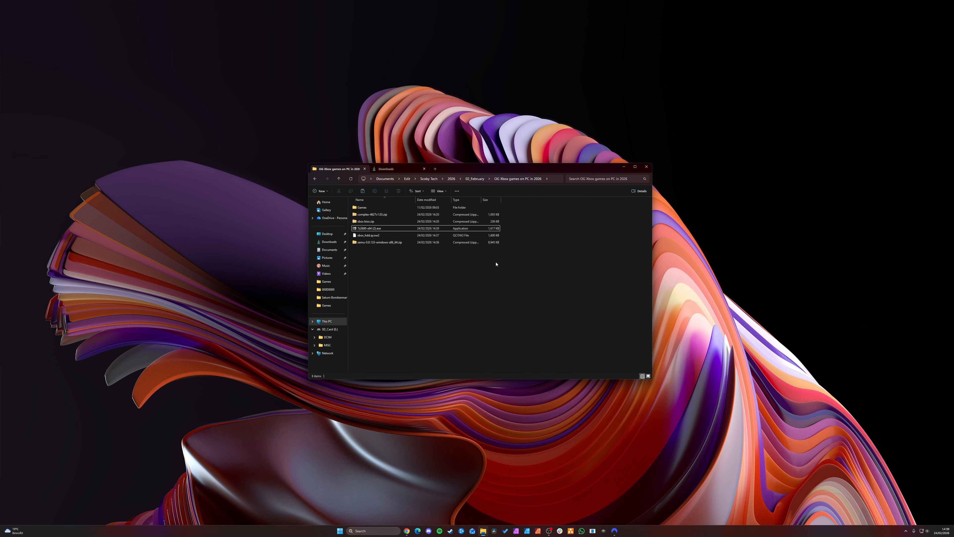
{"action": "left_click_drag", "start_coordinate": [512, 266], "coordinate": [353, 199]}
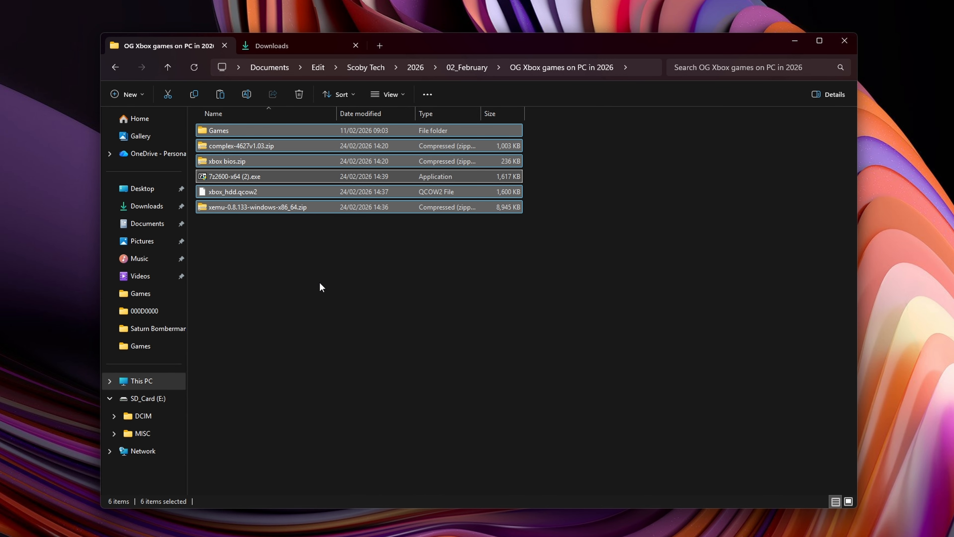
{"action": "left_click", "coordinate": [321, 288]}
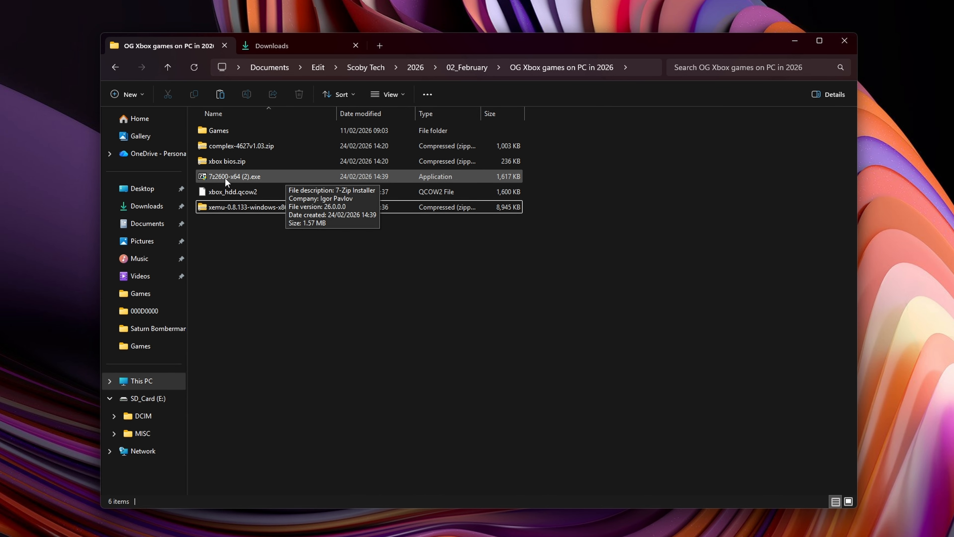
- Run the 7z2600-x64 (2).exe installer and install 7-Zip to C:\Program Files\7-Zip\
{"action": "left_click", "coordinate": [263, 176]}
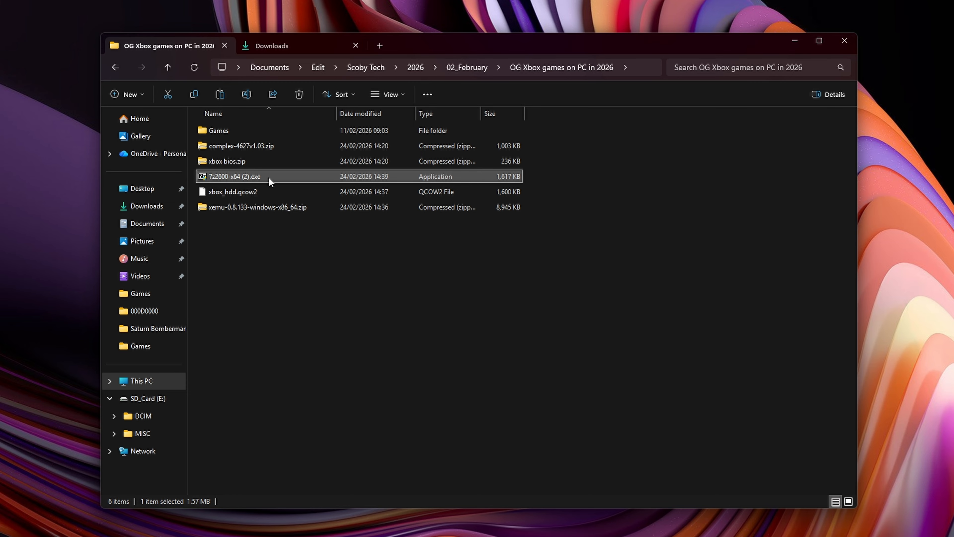
{"action": "double_click", "coordinate": [252, 177]}
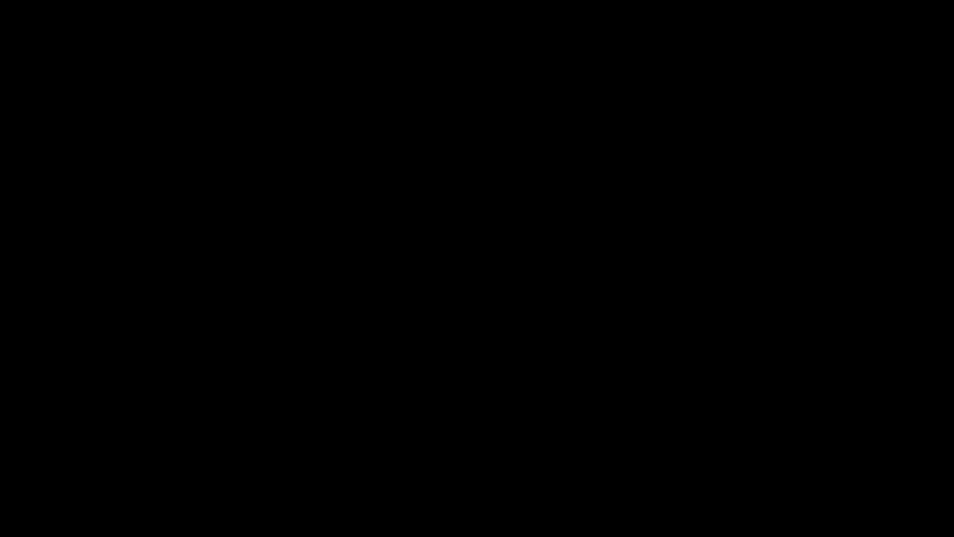
{"action": "left_click_drag", "start_coordinate": [461, 233], "coordinate": [384, 244]}
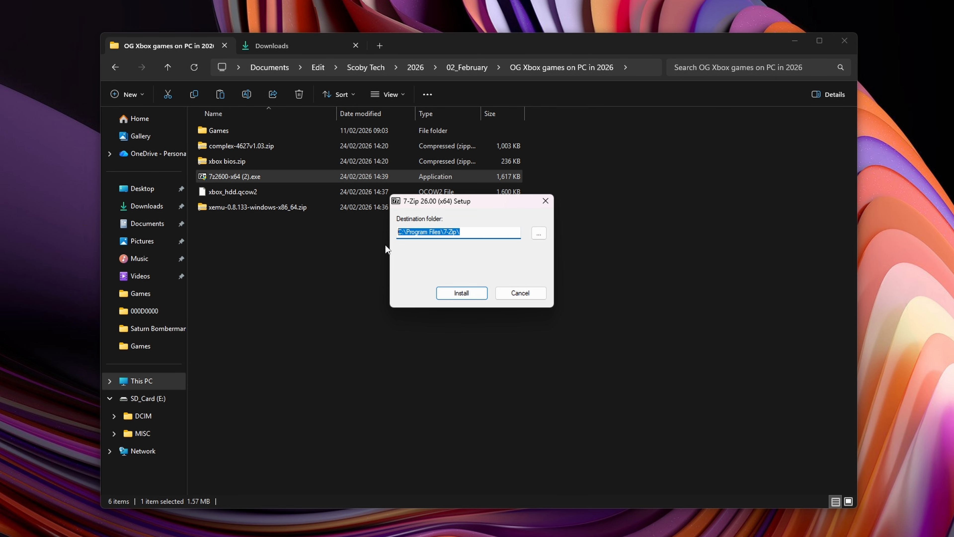
{"action": "left_click", "coordinate": [463, 297]}
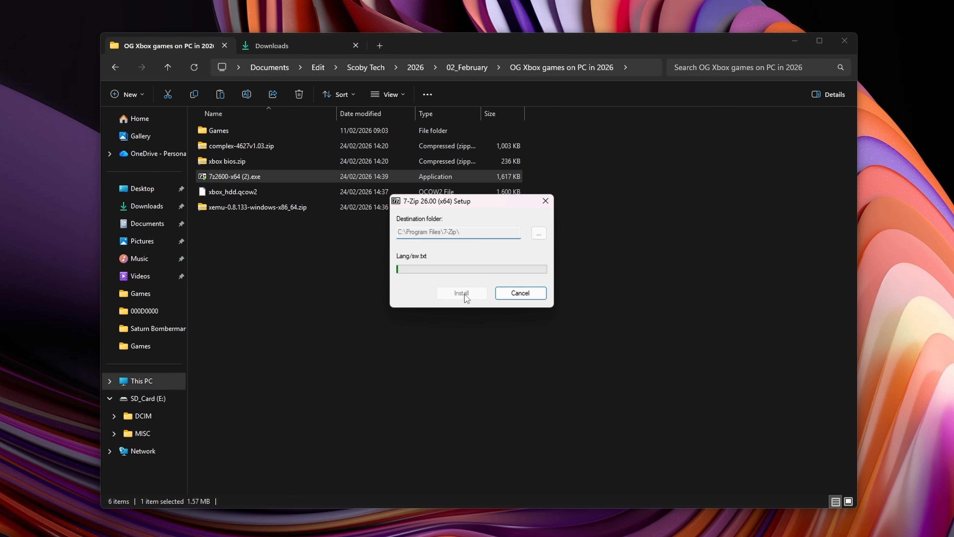
{"action": "left_click", "coordinate": [462, 293]}
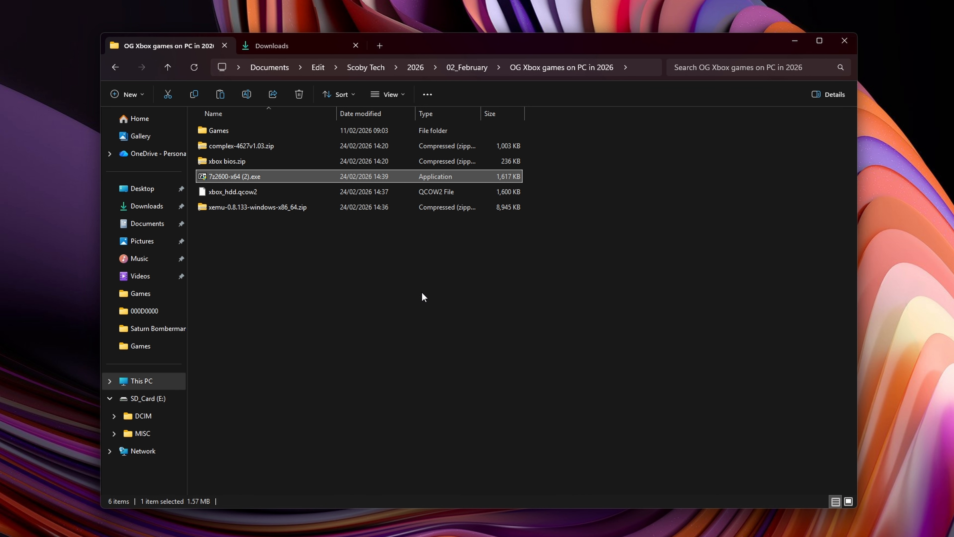
{"action": "left_click", "coordinate": [287, 245]}
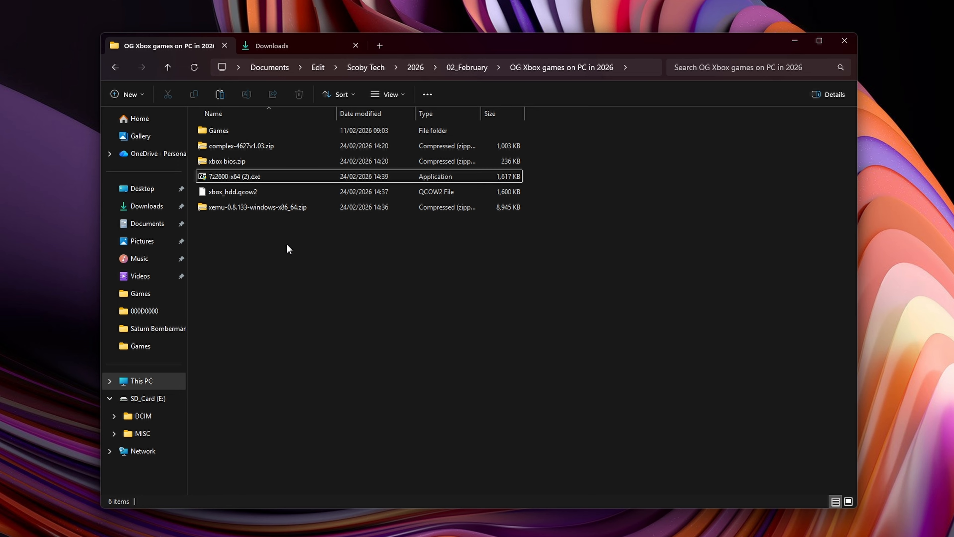
- Identify the hard disk image xbox_hdd.qcow2 and the complex-4627v1.03.zip and xbox bios.zip archives in the folder
{"action": "left_click", "coordinate": [212, 191]}
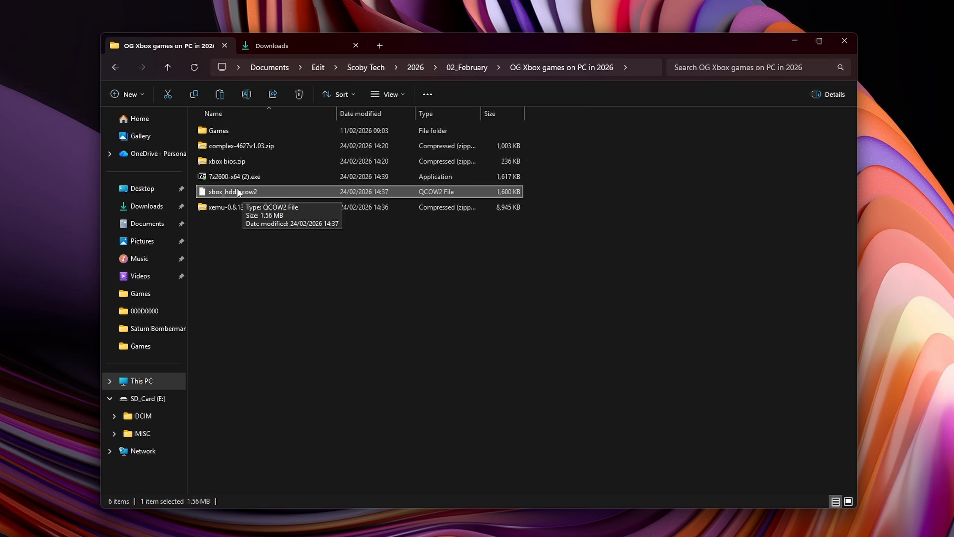
{"action": "left_click_drag", "start_coordinate": [256, 166], "coordinate": [286, 147]}
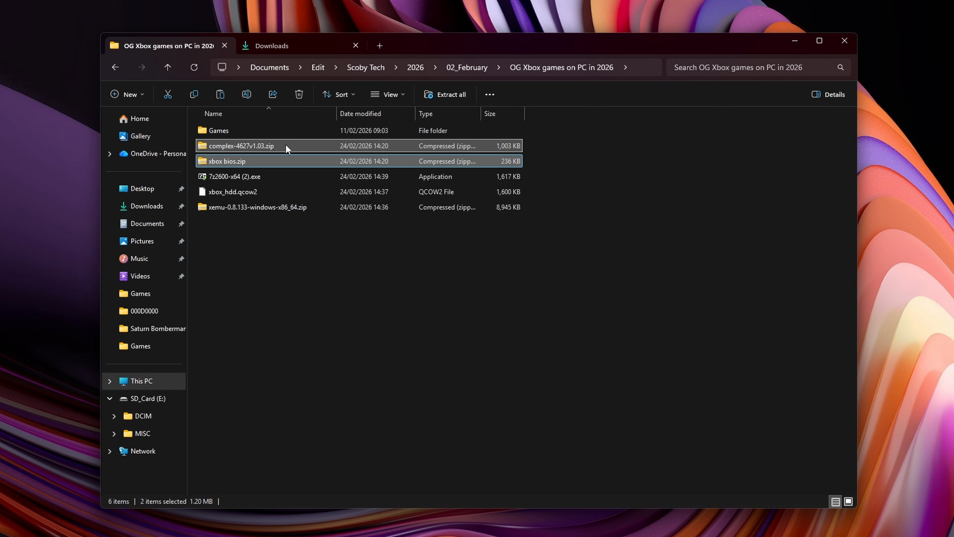
{"action": "left_click", "coordinate": [248, 160]}
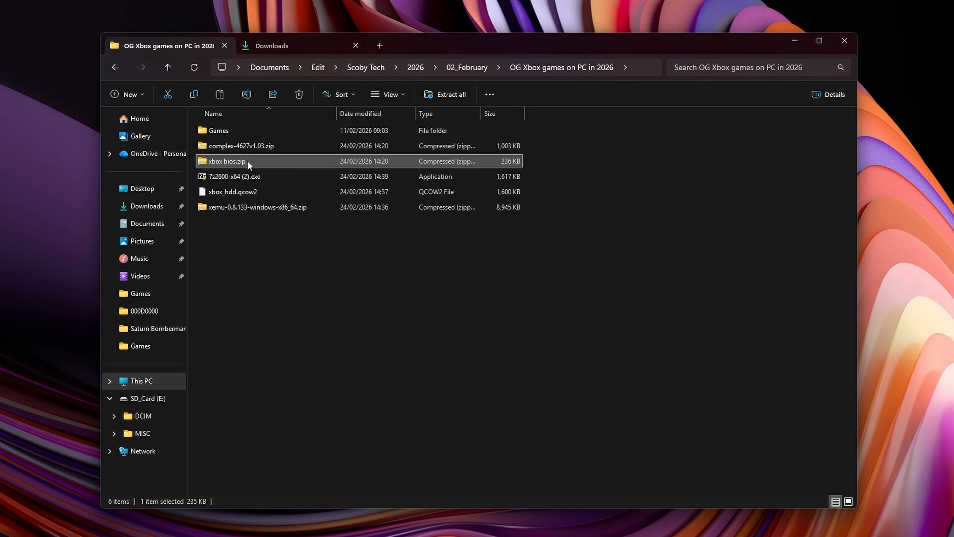
{"action": "left_click", "coordinate": [255, 147]}
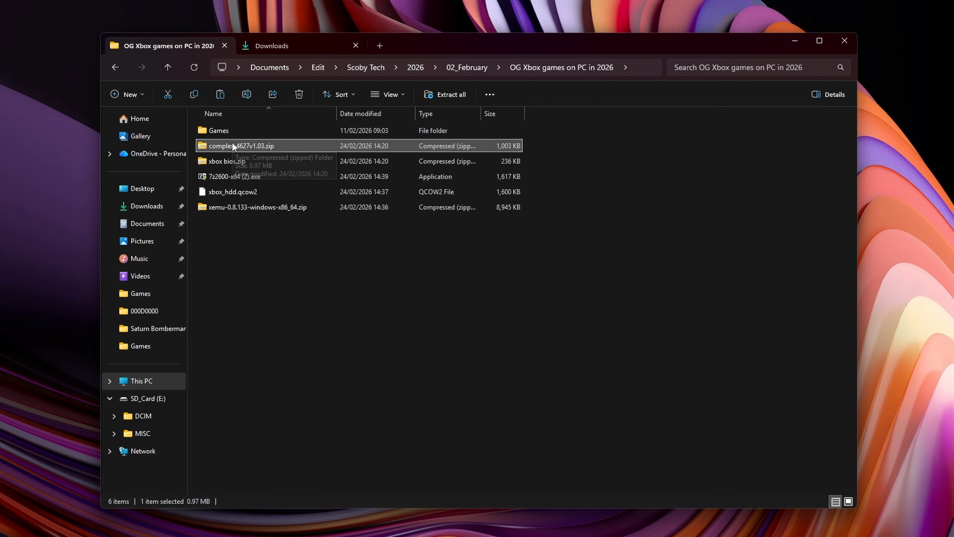
{"action": "left_click", "coordinate": [254, 161]}
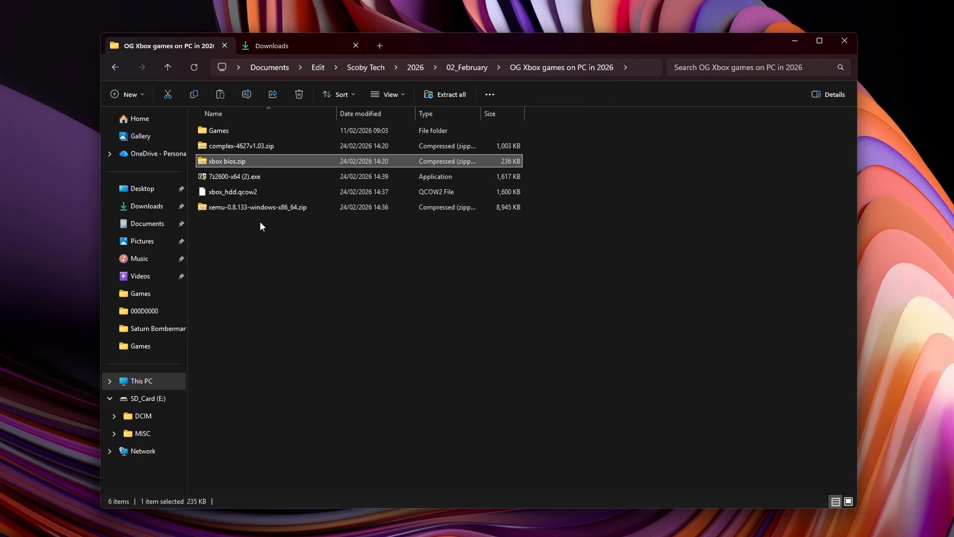
- Extract xemu-0.8.133-windows-x86_64.zip into the current folder with 7-Zip and delete the original archive
{"action": "left_click", "coordinate": [233, 207]}
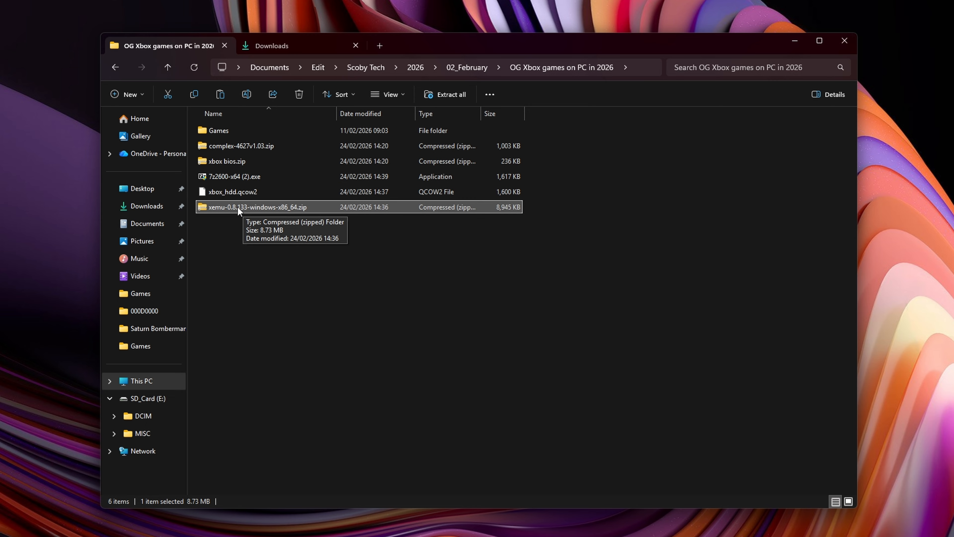
{"action": "right_click", "coordinate": [238, 210]}
{"action": "left_click", "coordinate": [297, 448]}
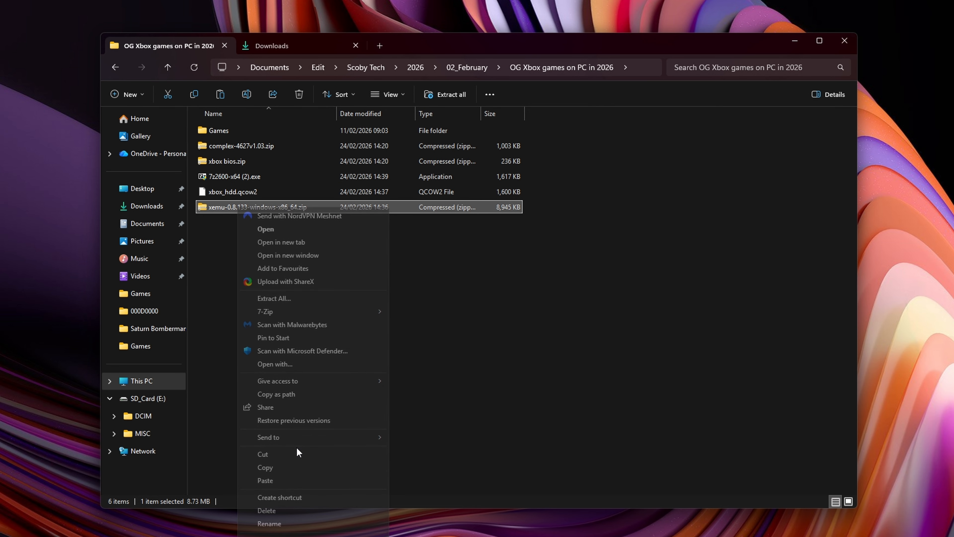
{"action": "mouse_move", "coordinate": [301, 310]}
{"action": "left_click", "coordinate": [445, 352]}
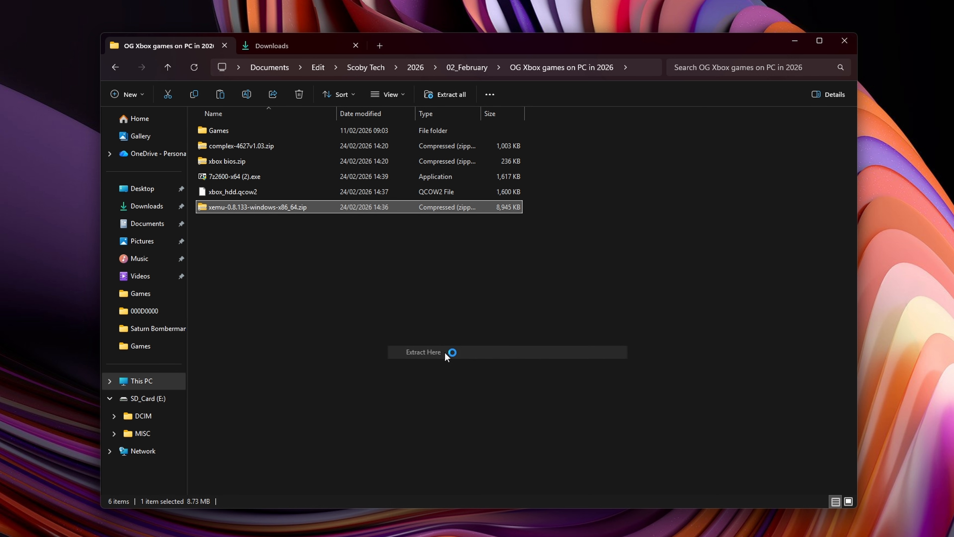
{"action": "left_click", "coordinate": [223, 241]}
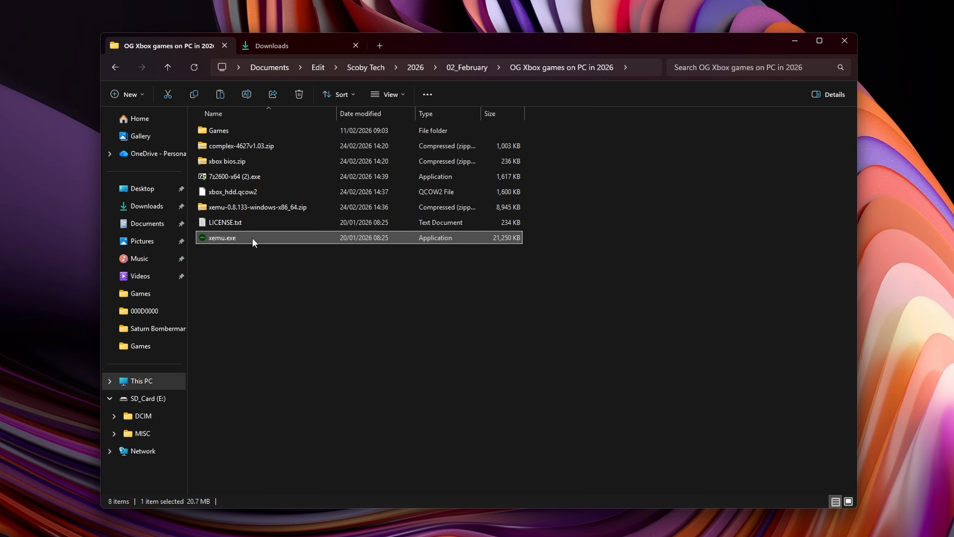
{"action": "left_click", "coordinate": [229, 222]}
{"action": "left_click", "coordinate": [252, 208]}
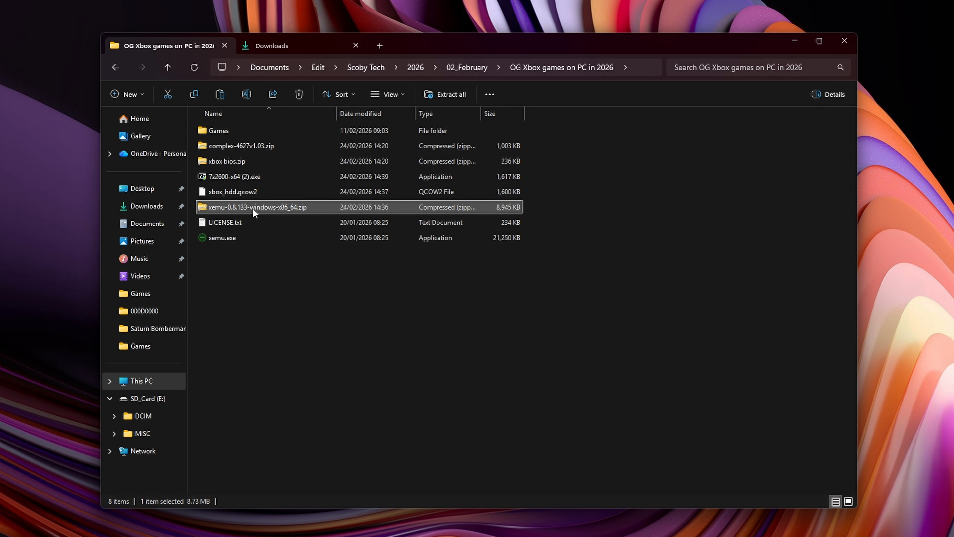
{"action": "key", "text": "Delete"}
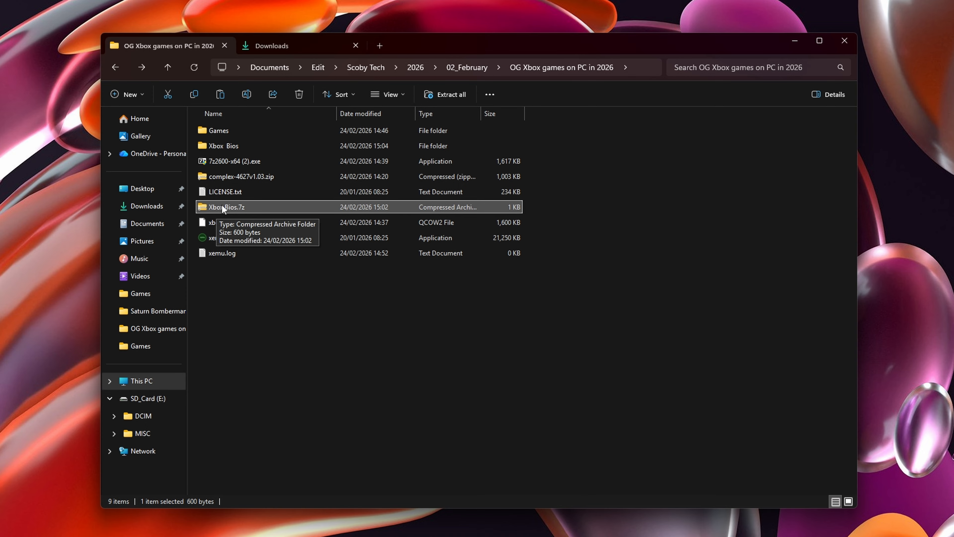
- Extract Xbox Bios.7z into its own "Xbox Bios" folder with 7-Zip and check the folder's contents
{"action": "right_click", "coordinate": [236, 210]}
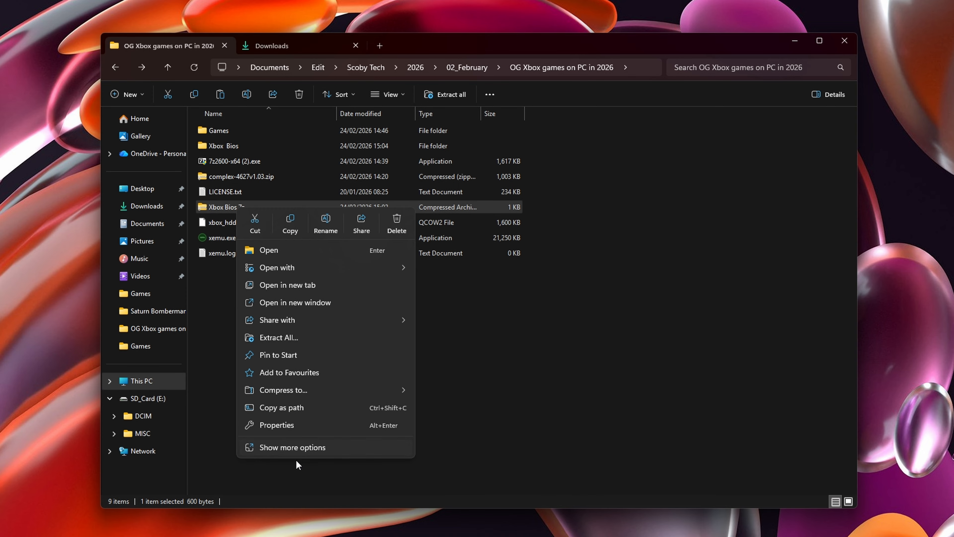
{"action": "left_click", "coordinate": [299, 447]}
{"action": "mouse_move", "coordinate": [298, 310]}
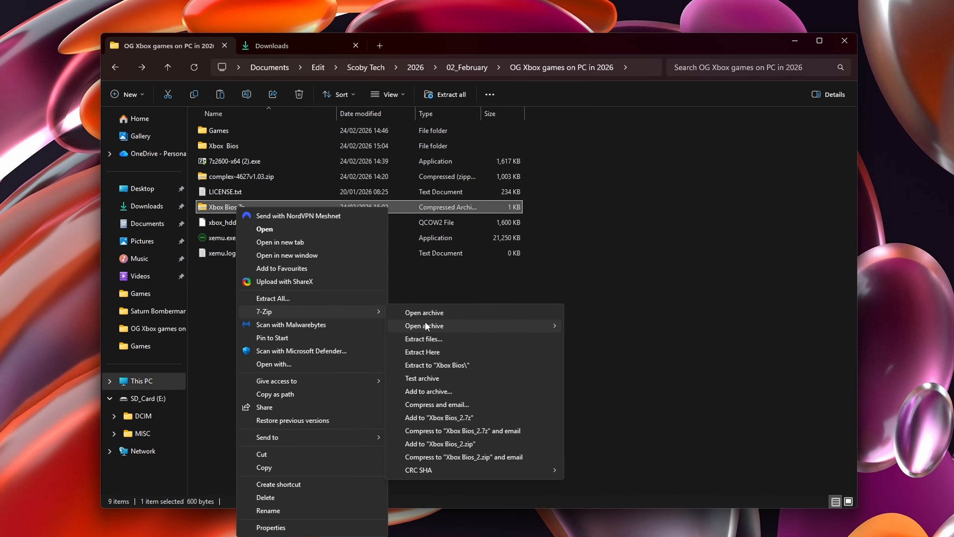
{"action": "left_click", "coordinate": [436, 339]}
{"action": "left_click", "coordinate": [452, 324]}
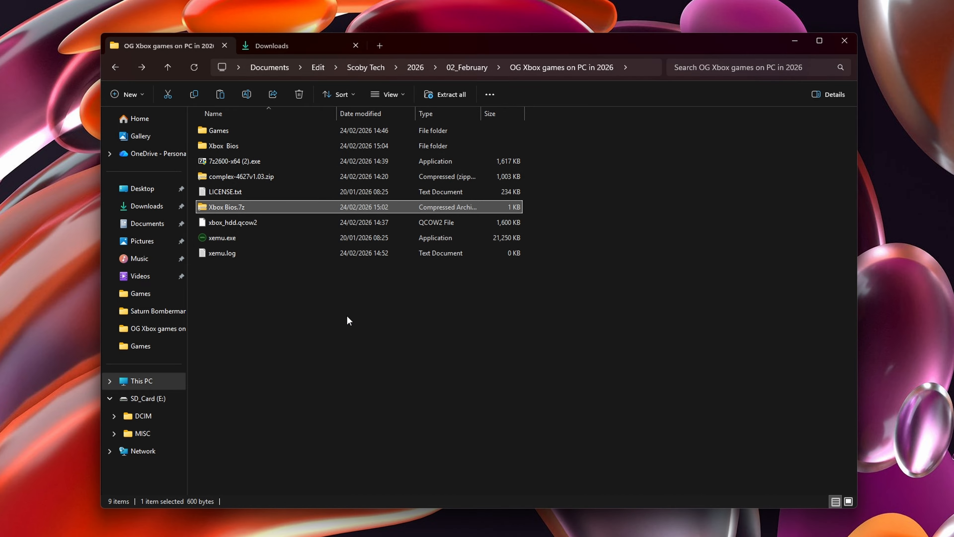
{"action": "left_click", "coordinate": [225, 271]}
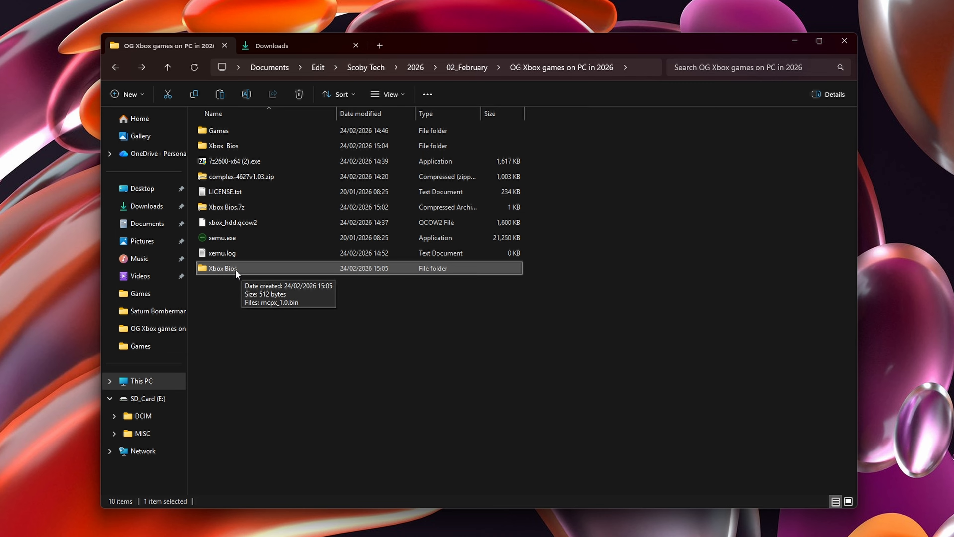
{"action": "double_click", "coordinate": [228, 270]}
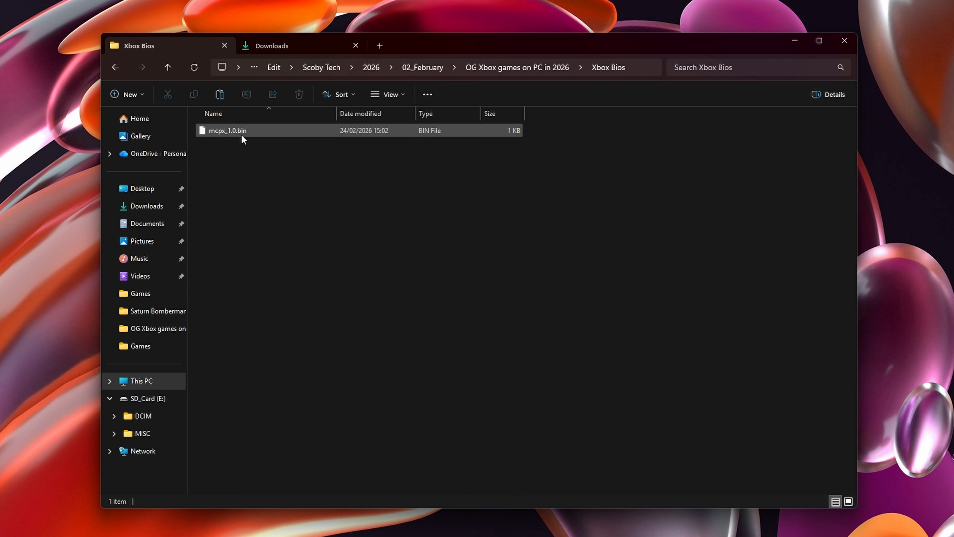
{"action": "key", "text": "alt+Left"}
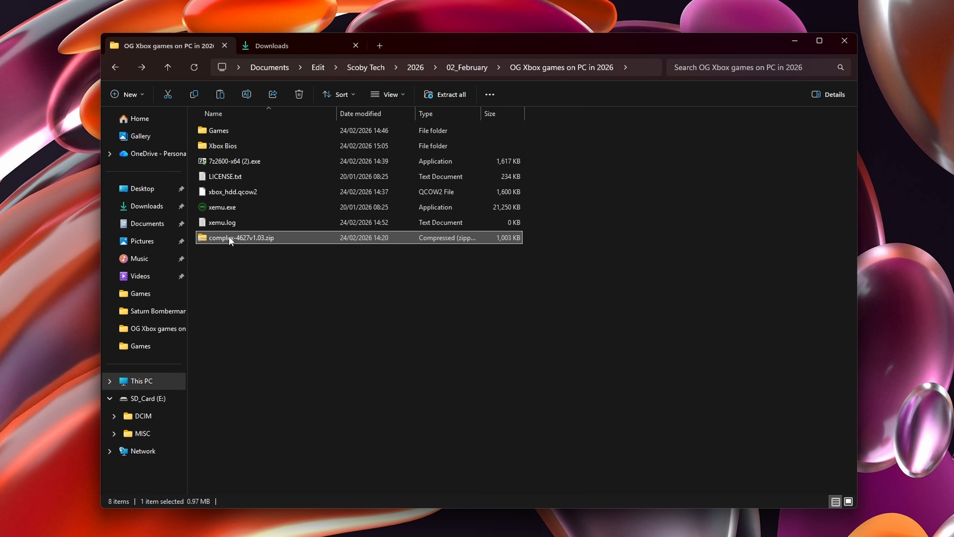
- Extract complex-4627v1.03.zip into its own folder with 7-Zip, check the extracted BIN file and delete the original archive
{"action": "right_click", "coordinate": [229, 237]}
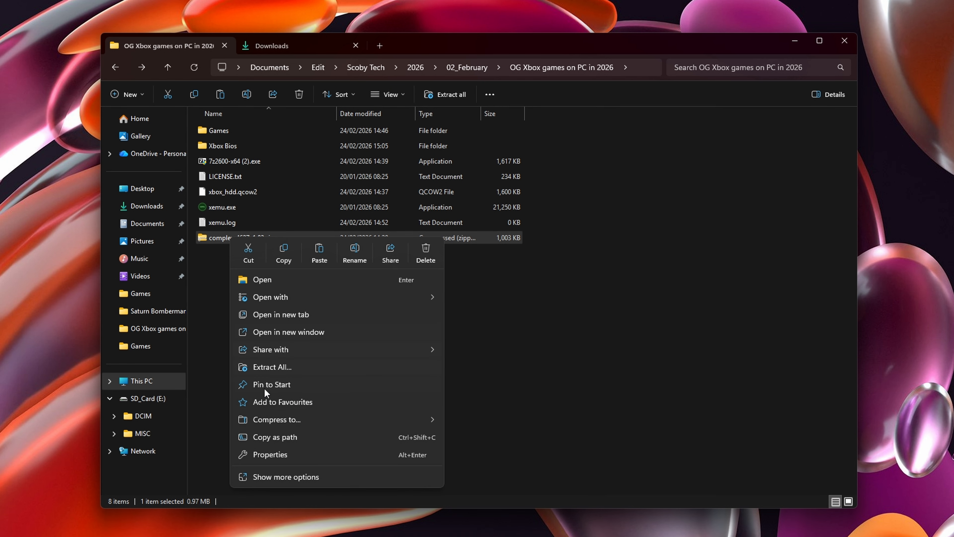
{"action": "left_click", "coordinate": [265, 475]}
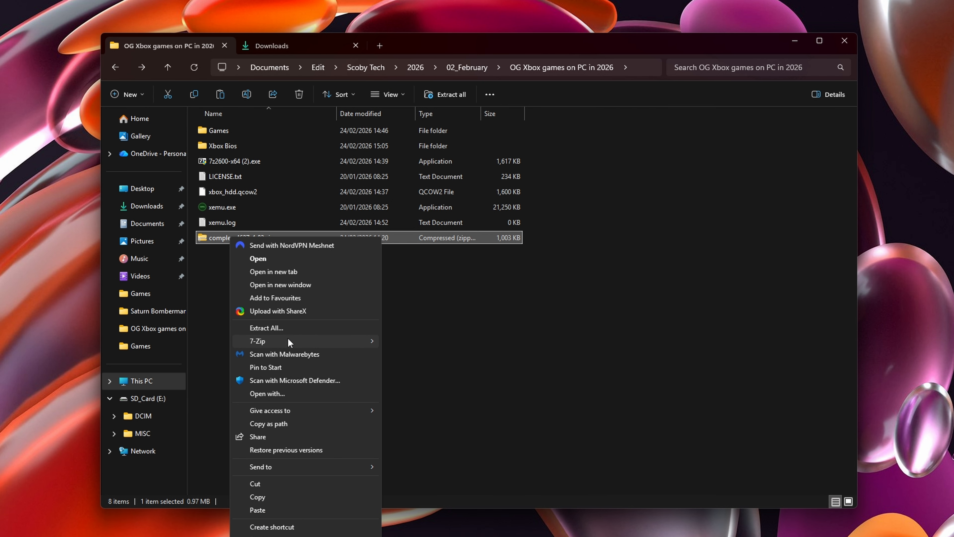
{"action": "mouse_move", "coordinate": [288, 340]}
{"action": "left_click", "coordinate": [432, 372]}
{"action": "left_click", "coordinate": [472, 330]}
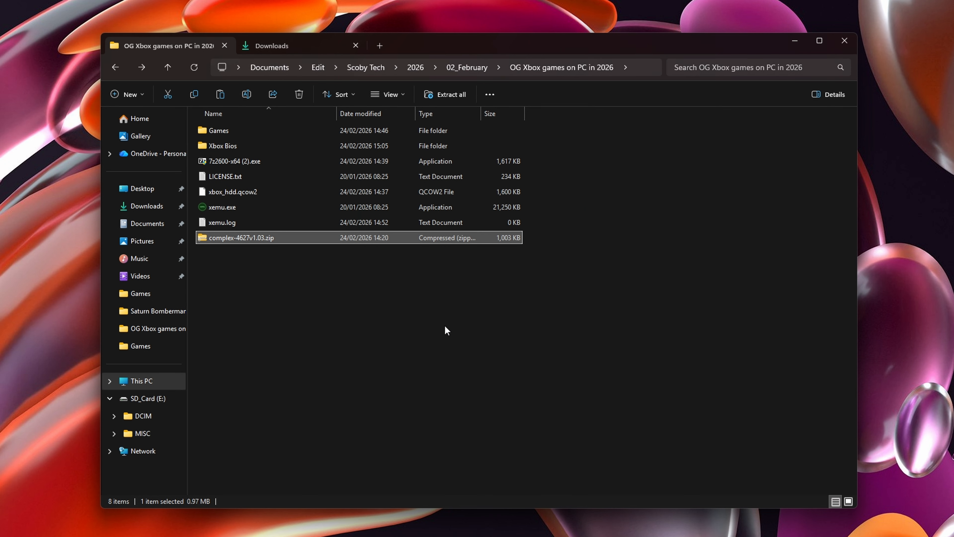
{"action": "double_click", "coordinate": [249, 254]}
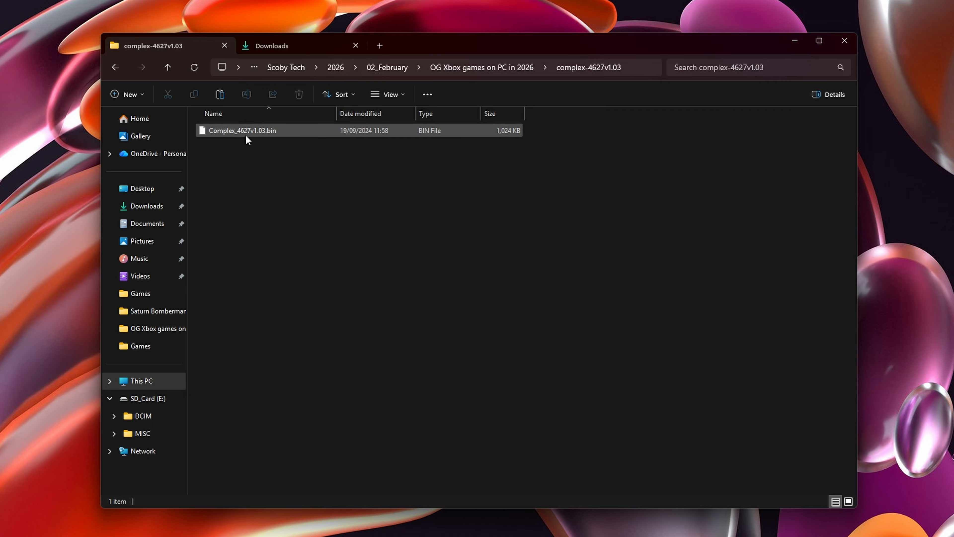
{"action": "key", "text": "alt+Left"}
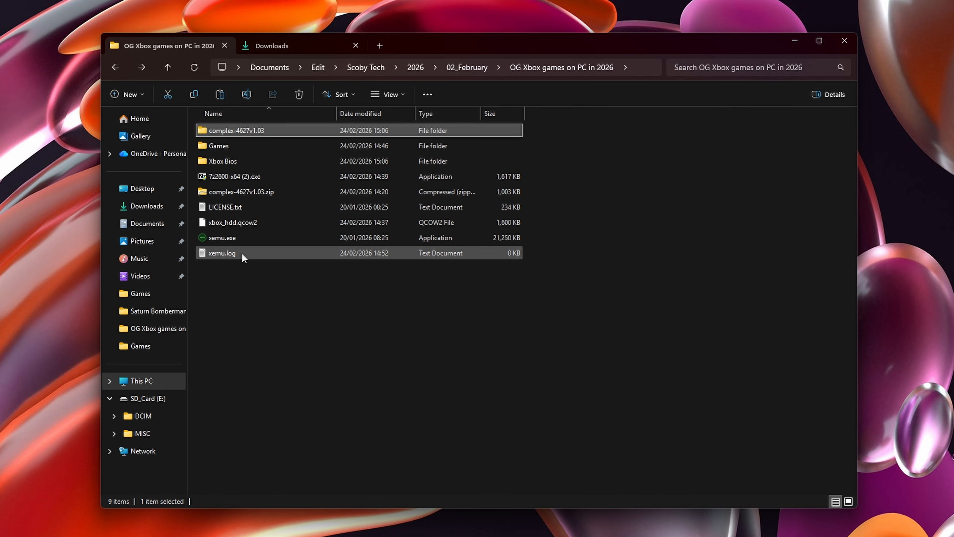
{"action": "left_click", "coordinate": [226, 192]}
{"action": "key", "text": "Delete"}
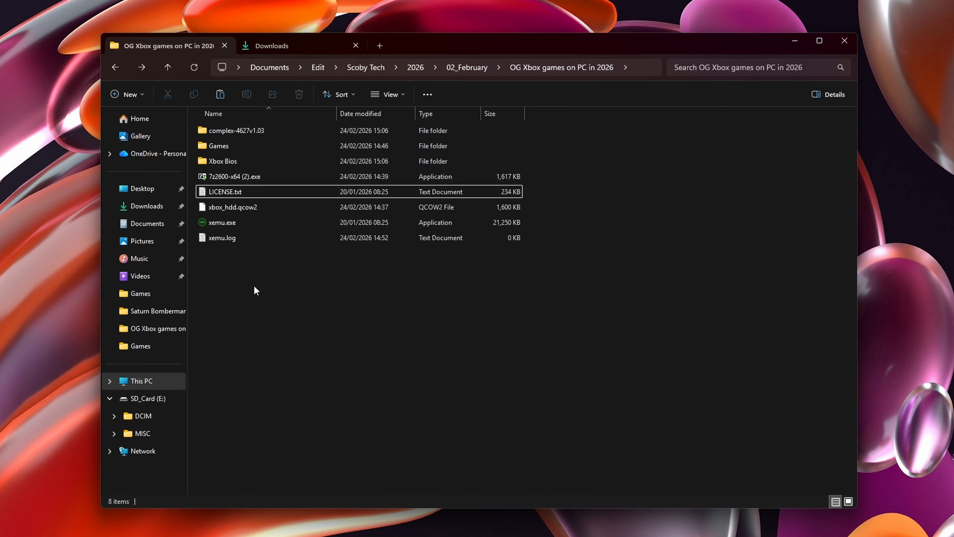
- Launch xemu.exe and set xbox_hdd.qcow2 as the Hard Disk file in the system settings
{"action": "double_click", "coordinate": [235, 224]}
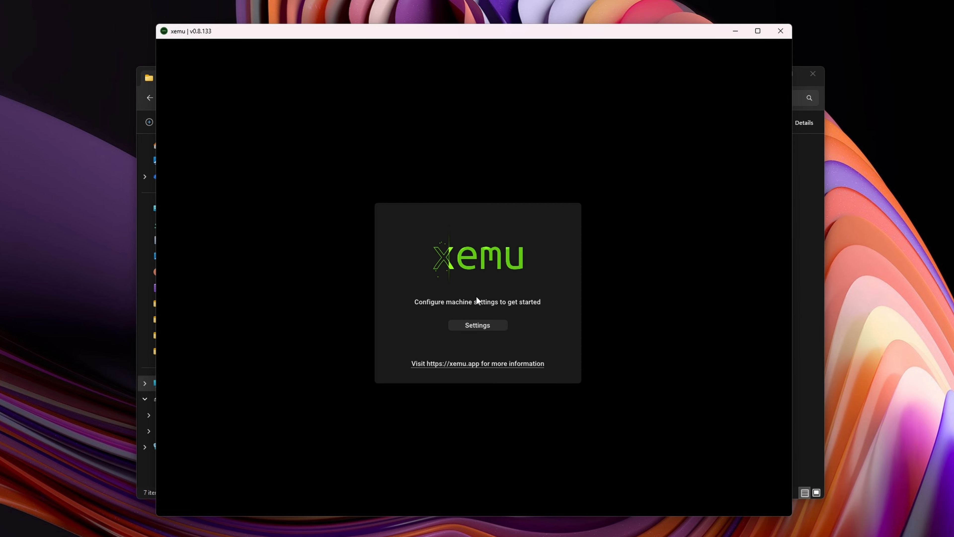
{"action": "left_click", "coordinate": [484, 327]}
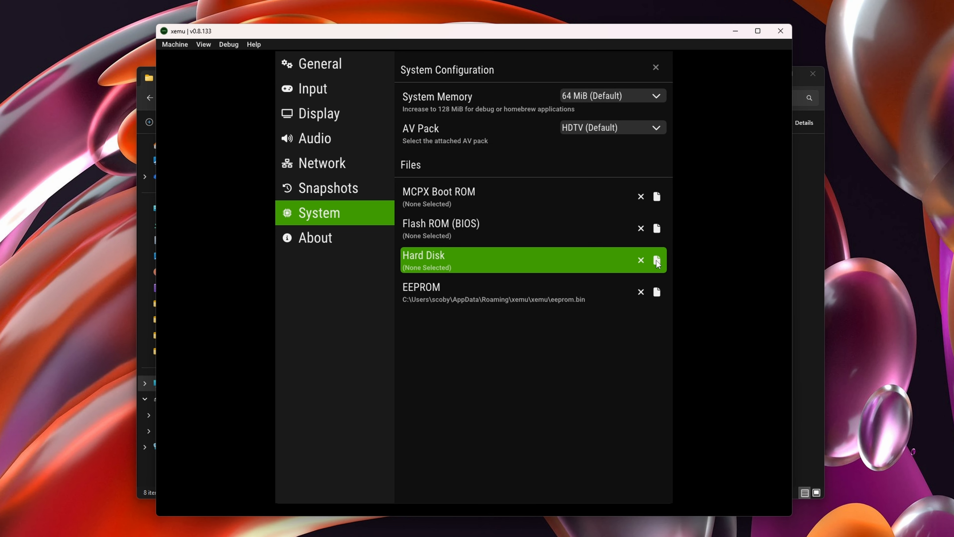
{"action": "left_click", "coordinate": [657, 260]}
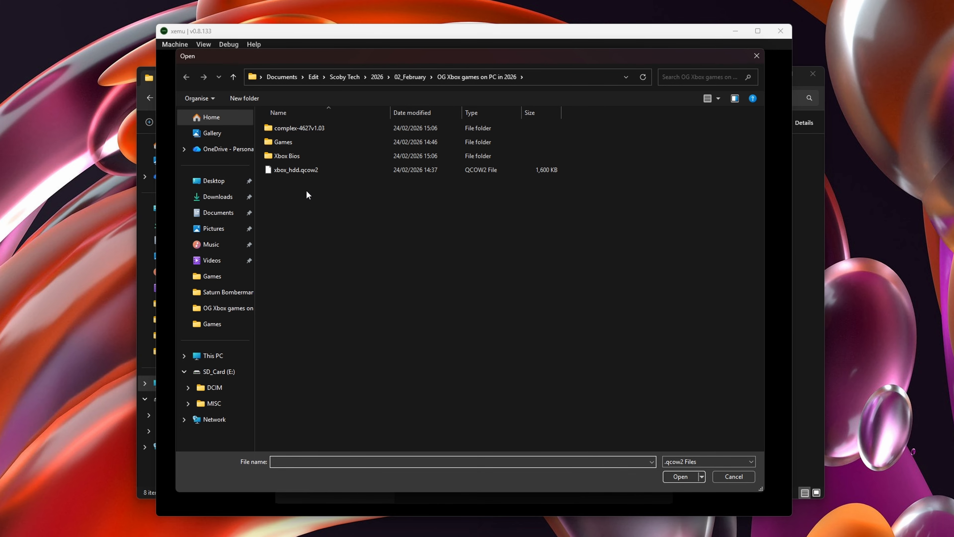
{"action": "left_click", "coordinate": [296, 171]}
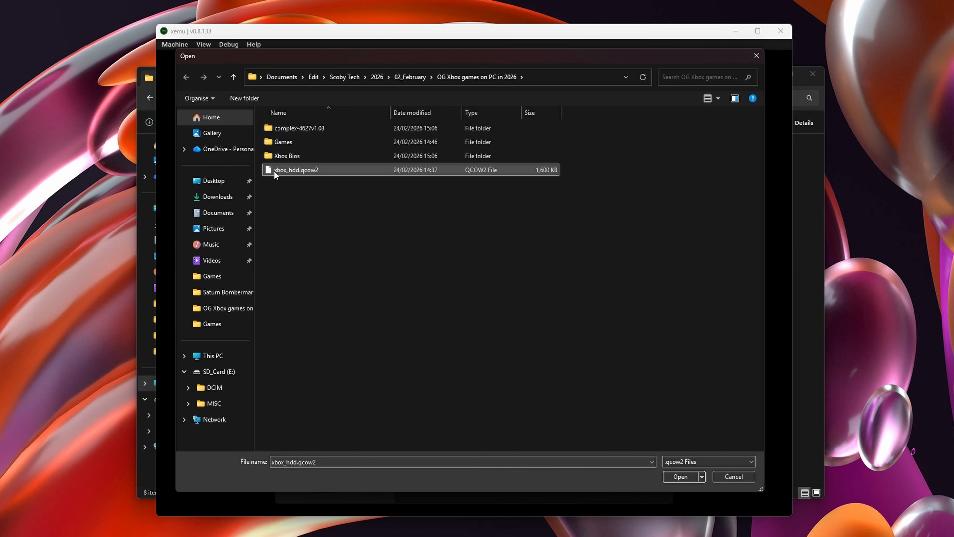
{"action": "left_click", "coordinate": [682, 476]}
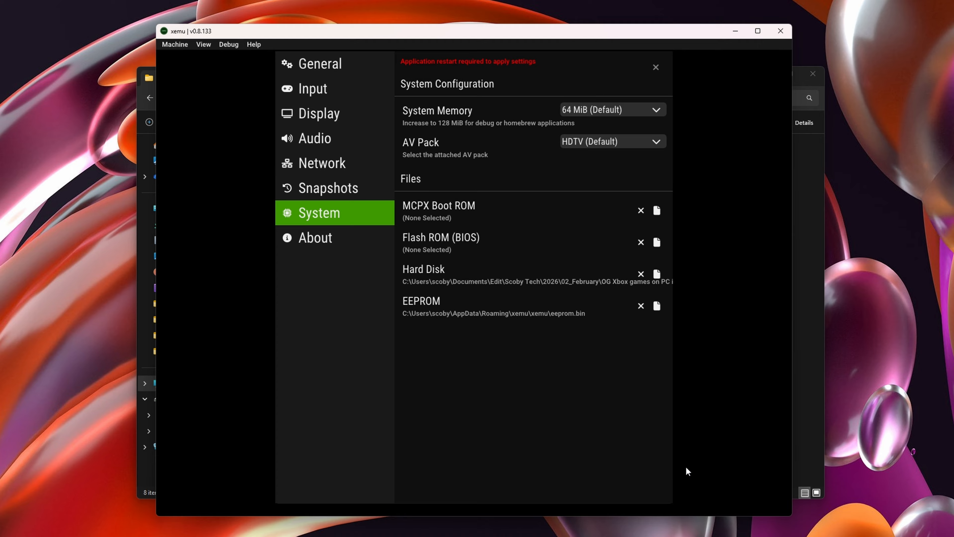
- Set the Flash ROM (BIOS) file to Complex_4627v1.03.bin from the complex-4627v1.03 folder
{"action": "left_click", "coordinate": [658, 244]}
{"action": "left_click", "coordinate": [301, 158]}
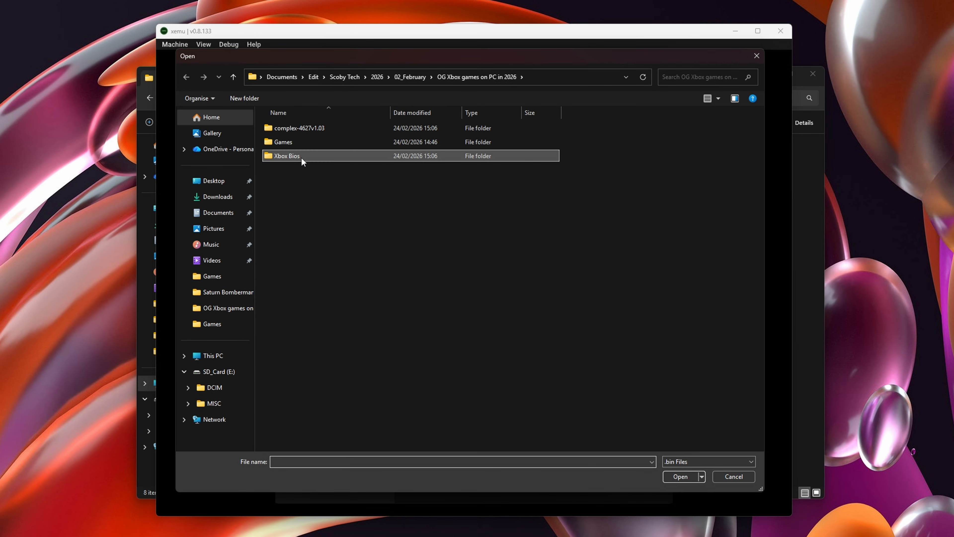
{"action": "double_click", "coordinate": [286, 129]}
{"action": "left_click", "coordinate": [311, 128]}
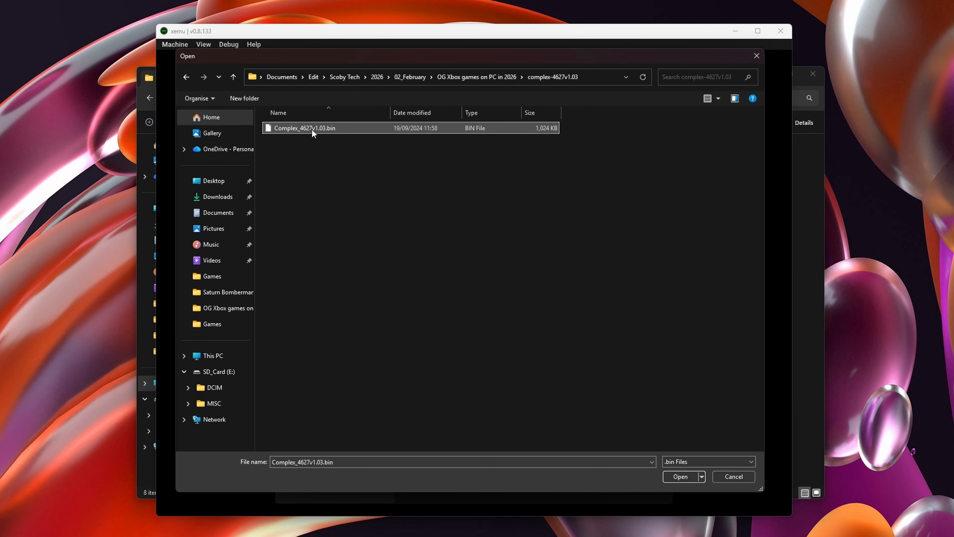
{"action": "left_click", "coordinate": [679, 476]}
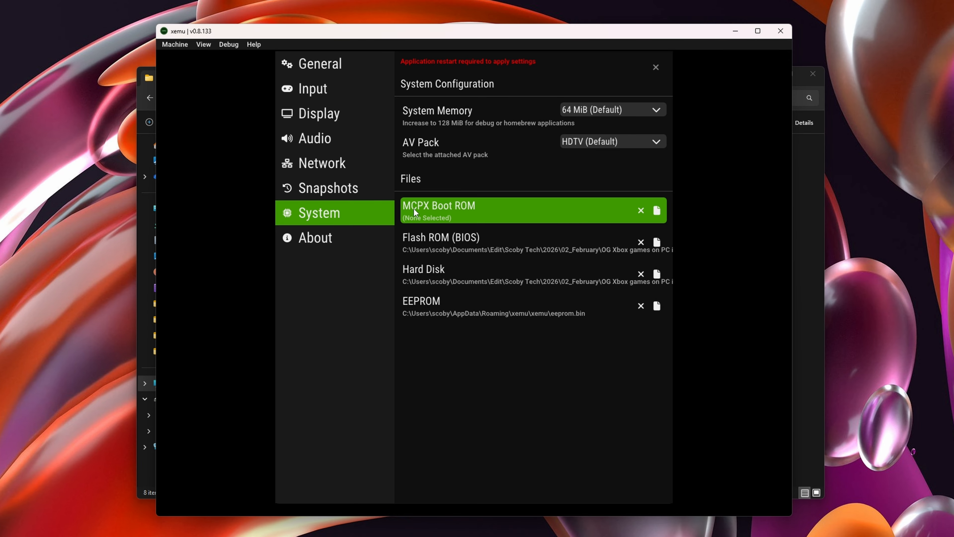
- Set the MCPX Boot ROM file to mcpx_1.0.bin from the Xbox Bios folder
{"action": "left_click", "coordinate": [656, 217]}
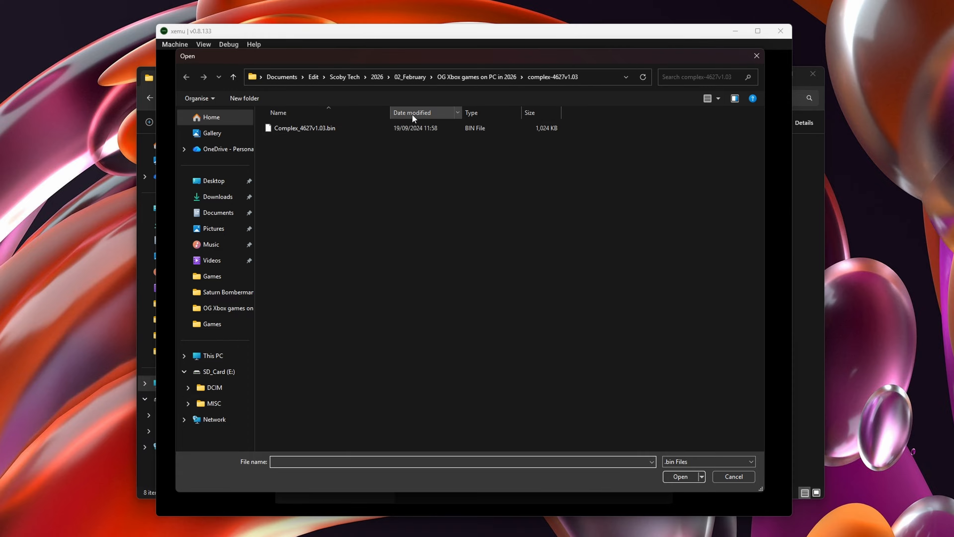
{"action": "left_click", "coordinate": [285, 129]}
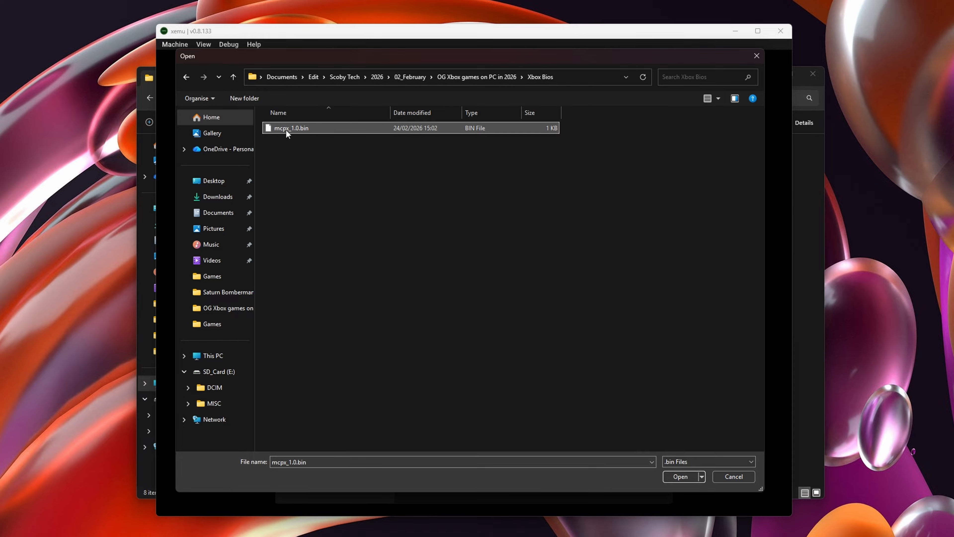
{"action": "left_click", "coordinate": [680, 476]}
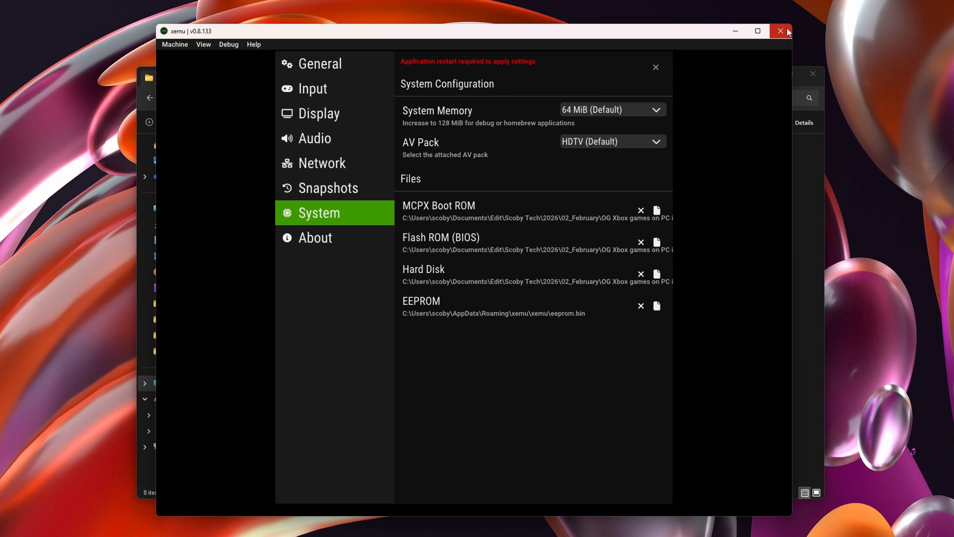
- Restart xemu to apply the system file settings and dismiss the boot ROM error dialog
{"action": "left_click", "coordinate": [779, 31]}
{"action": "double_click", "coordinate": [267, 238]}
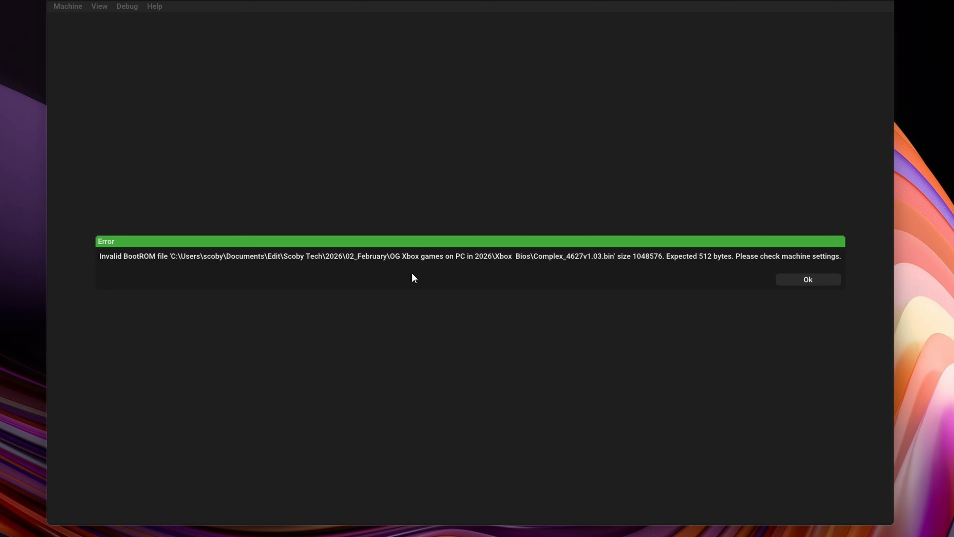
{"action": "left_click", "coordinate": [784, 278]}
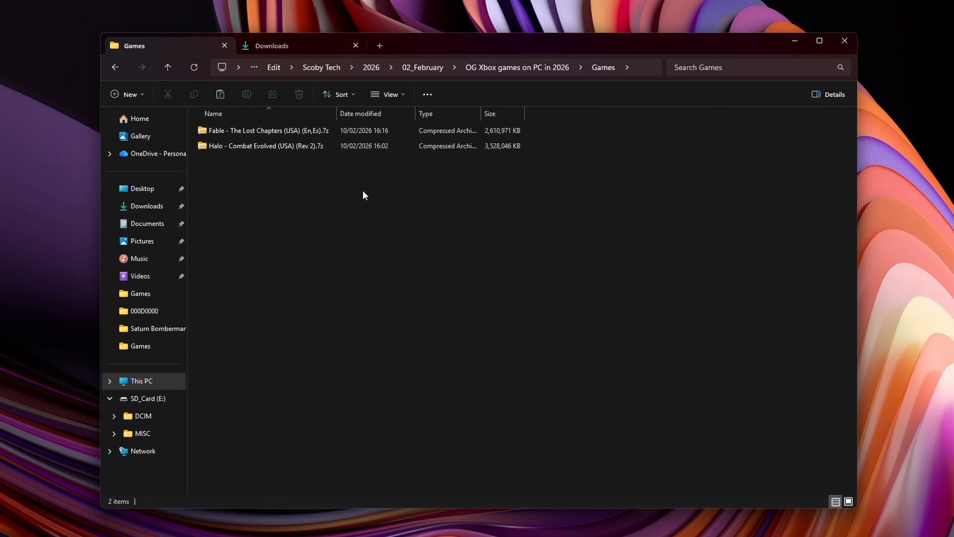
- Extract Halo - Combat Evolved (USA) (Rev 2).7z directly into the Games folder with 7-Zip
{"action": "left_click", "coordinate": [265, 148]}
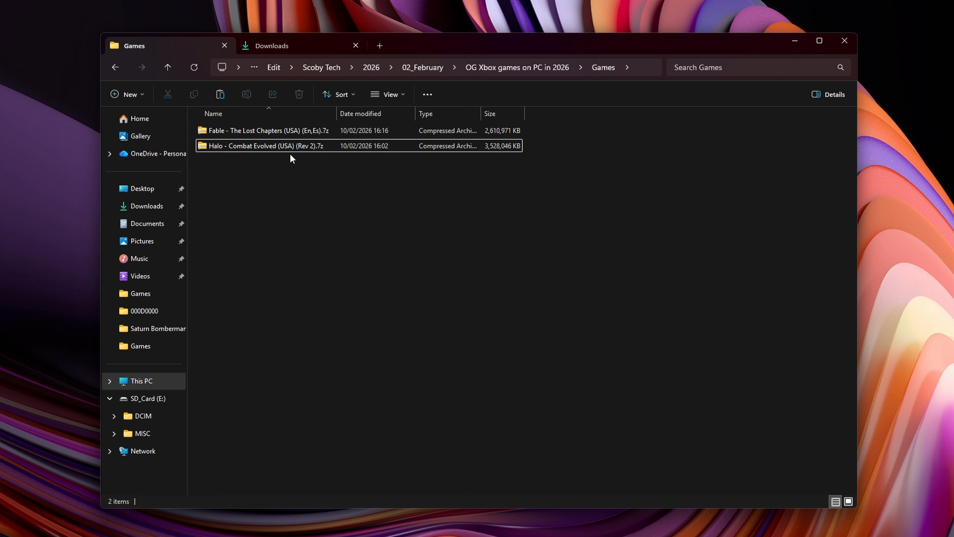
{"action": "right_click", "coordinate": [299, 145]}
{"action": "left_click", "coordinate": [352, 384]}
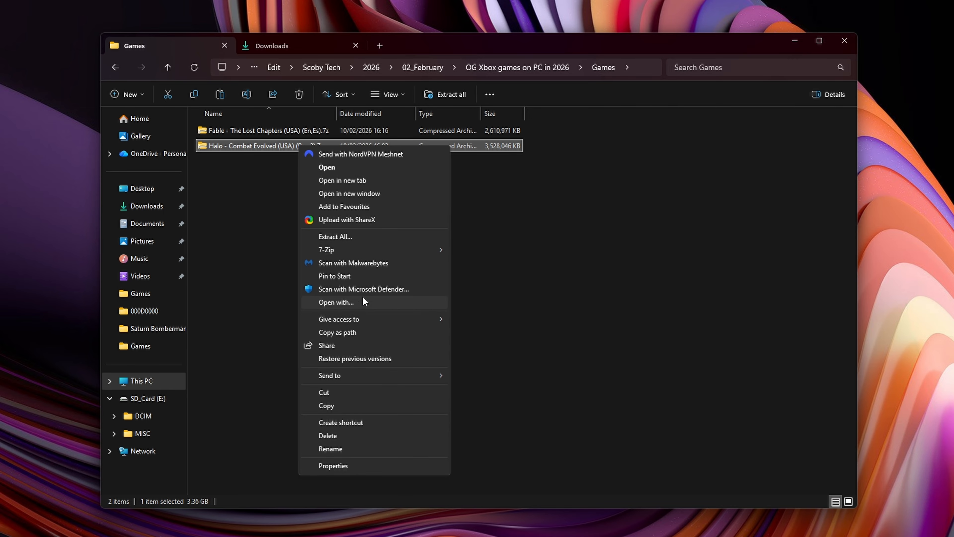
{"action": "mouse_move", "coordinate": [350, 248]}
{"action": "left_click", "coordinate": [502, 287]}
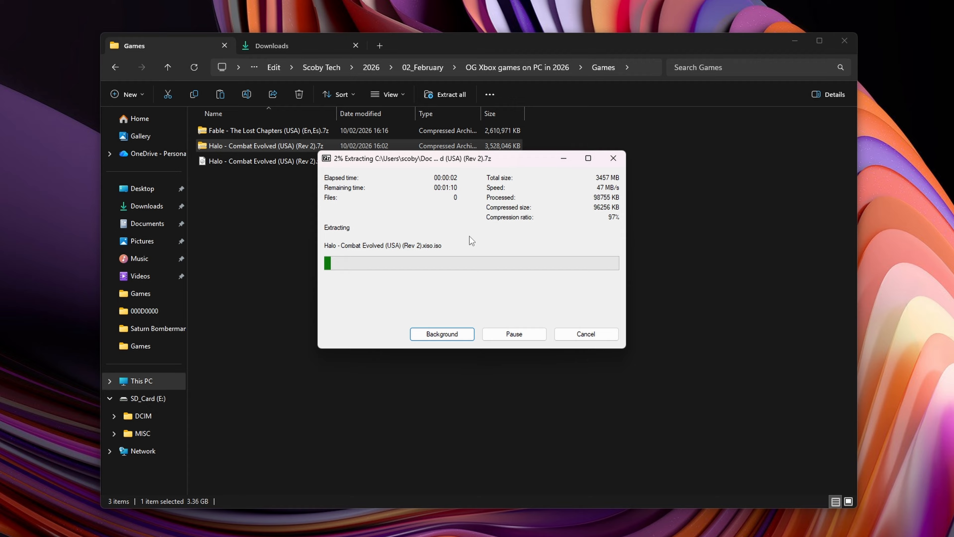
{"action": "left_click", "coordinate": [291, 161]}
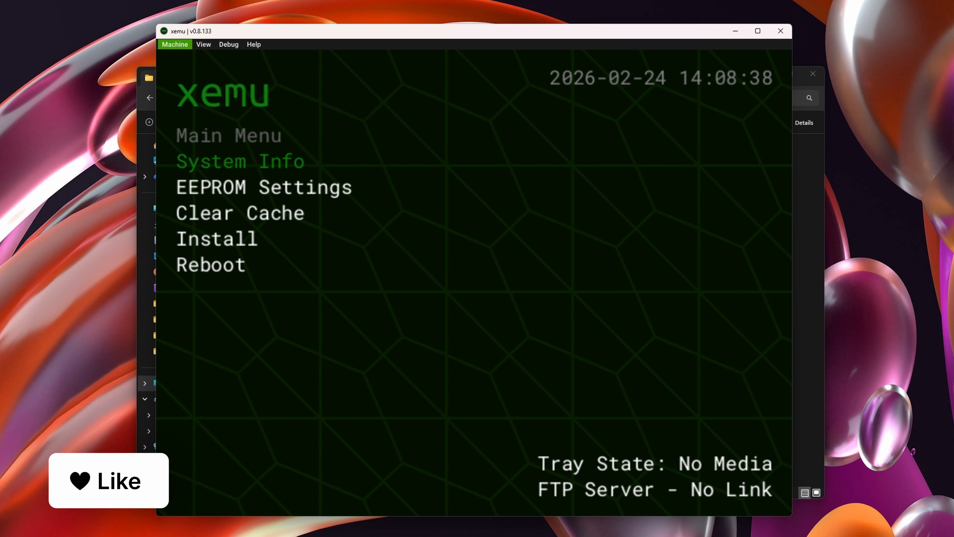
- Set xemu's games directory to the Games folder inside "OG Xbox games on PC in 2026" in the general settings
{"action": "left_click", "coordinate": [179, 46]}
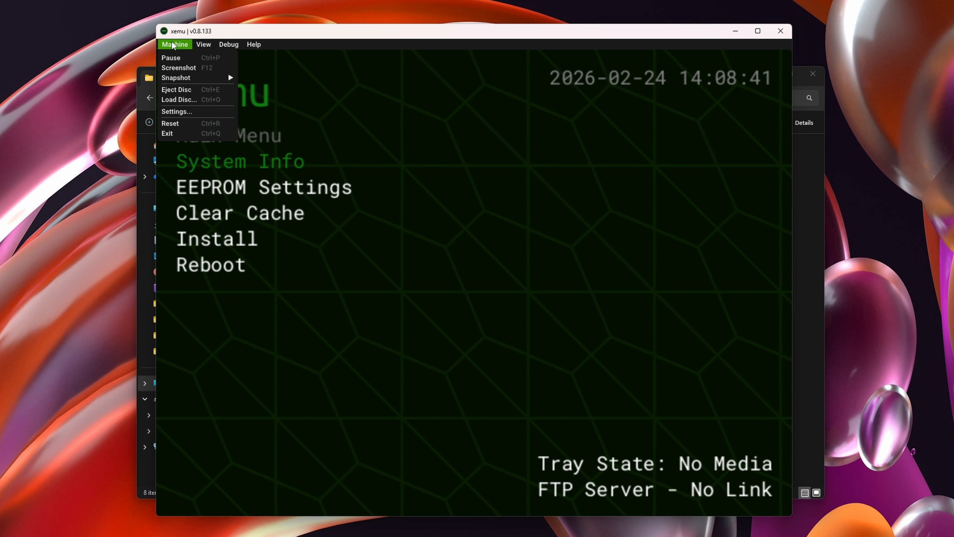
{"action": "left_click", "coordinate": [189, 112]}
{"action": "left_click", "coordinate": [358, 67]}
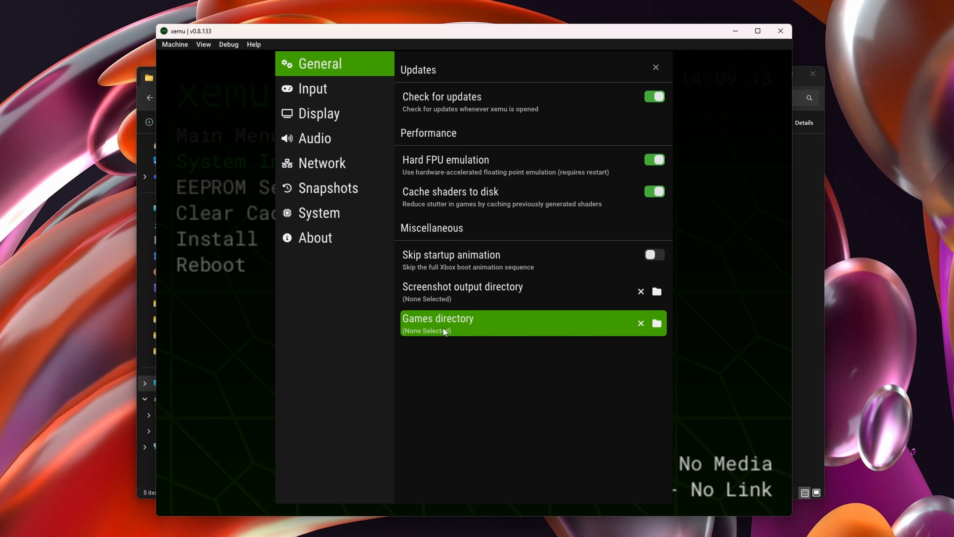
{"action": "left_click", "coordinate": [657, 324]}
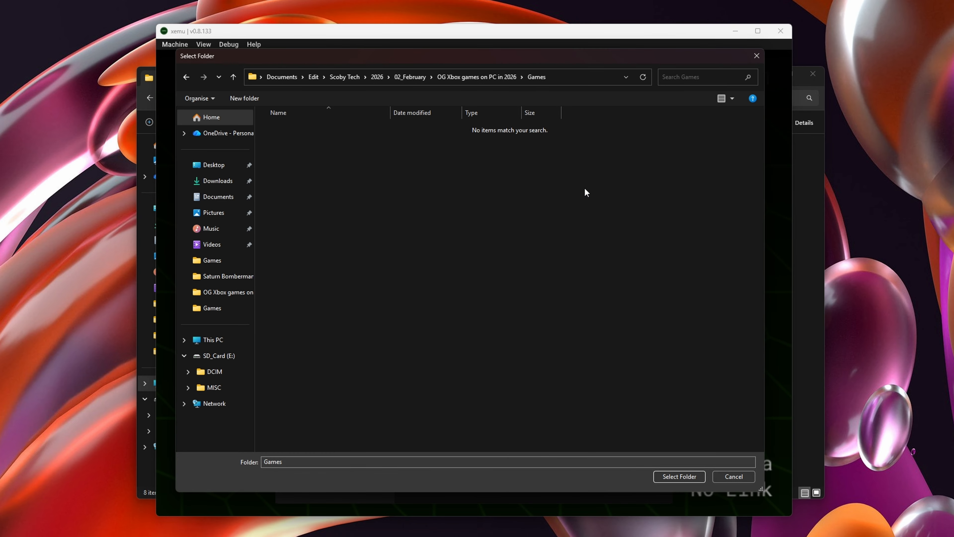
{"action": "left_click", "coordinate": [681, 477]}
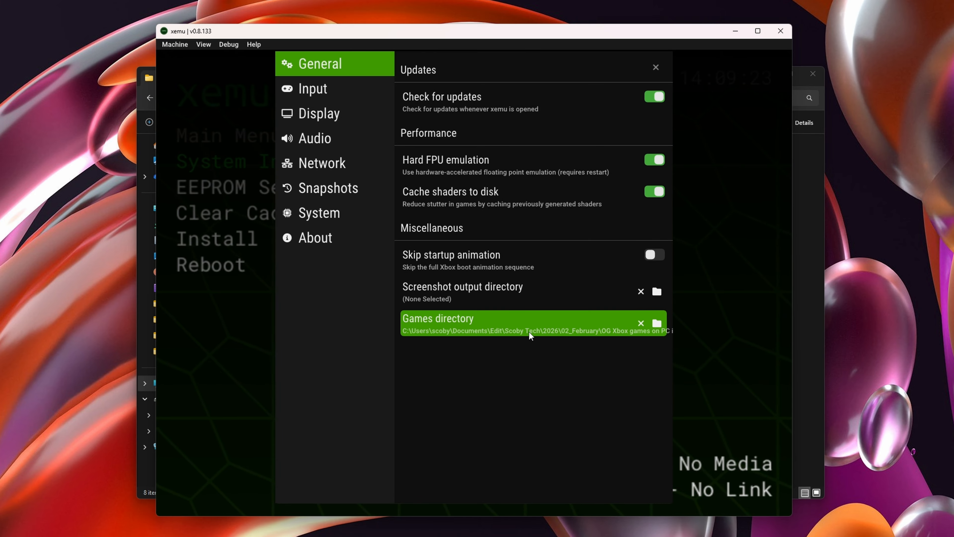
- Look through the four controller ports in the input settings and choose Xbox Controller as port 1's emulated device
{"action": "left_click", "coordinate": [333, 94]}
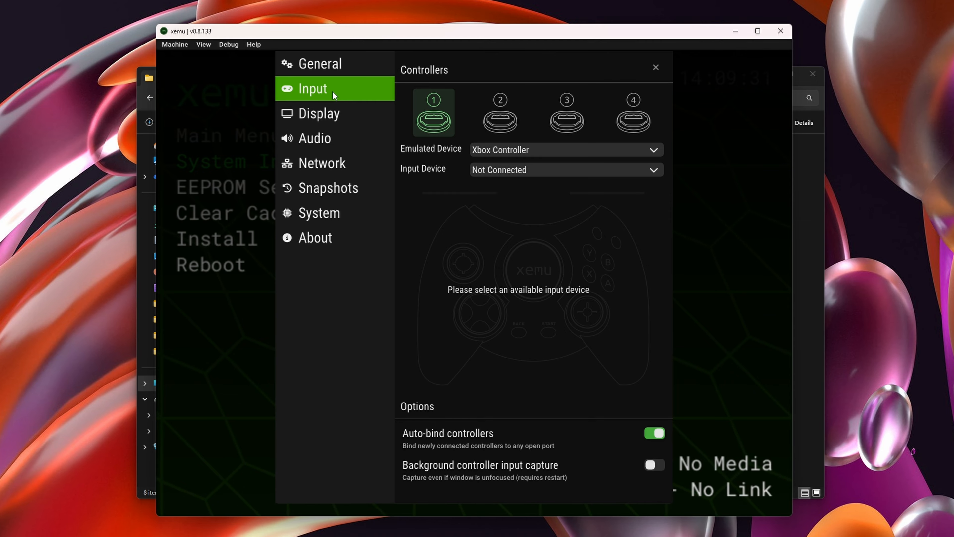
{"action": "left_click", "coordinate": [508, 115]}
{"action": "left_click", "coordinate": [569, 117]}
{"action": "left_click", "coordinate": [633, 117]}
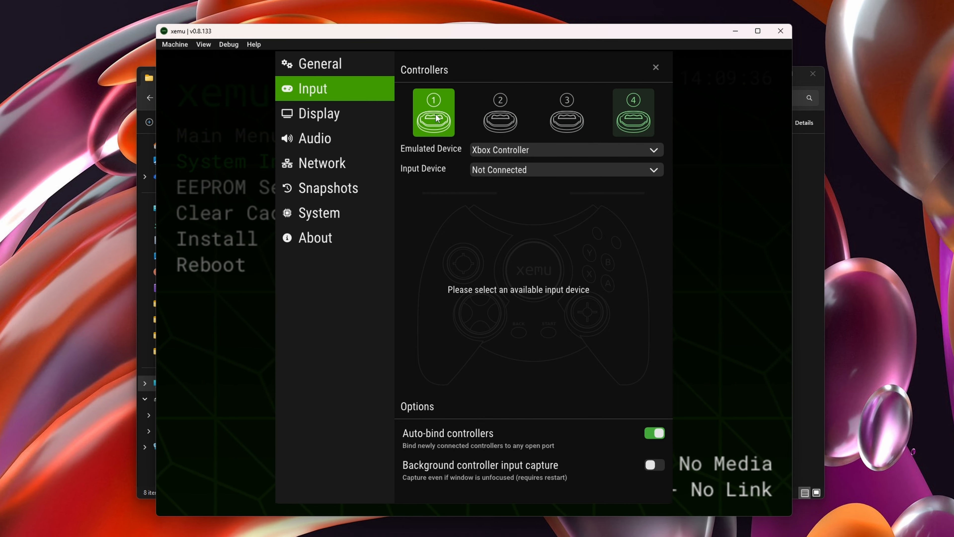
{"action": "left_click", "coordinate": [437, 118]}
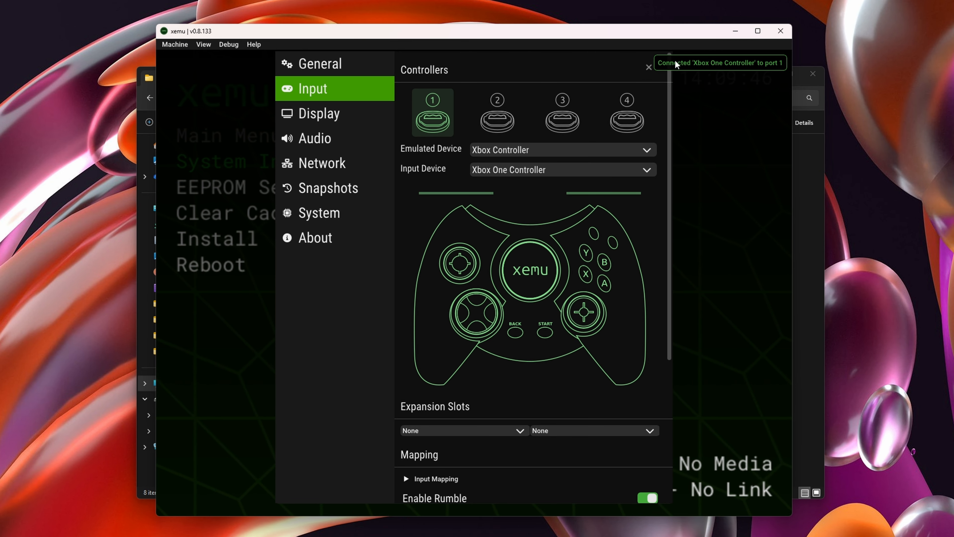
{"action": "left_click", "coordinate": [498, 153]}
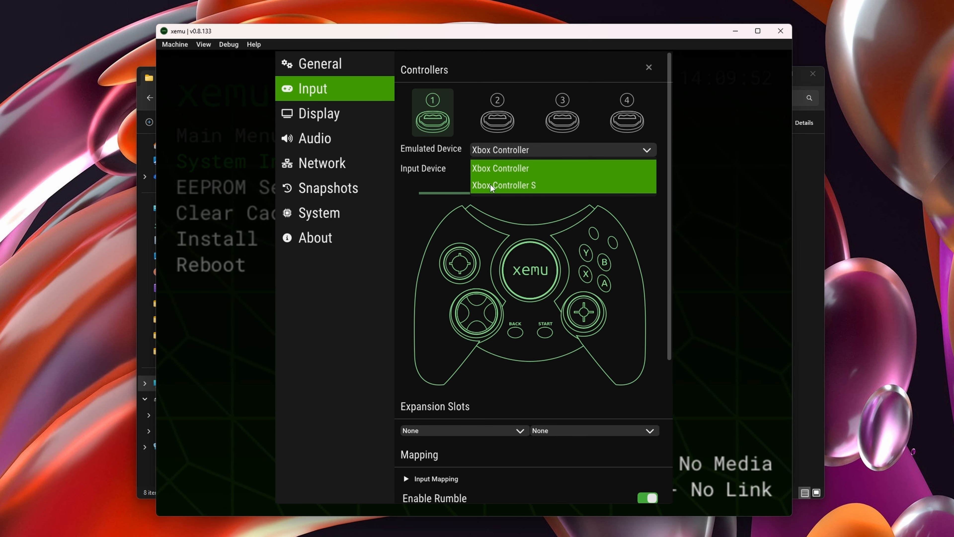
{"action": "left_click", "coordinate": [522, 170]}
- Expand the controller's input mapping and rebind emulated input A to a and B to b
{"action": "left_click", "coordinate": [436, 479]}
{"action": "scroll", "coordinate": [526, 338], "scroll_direction": "down", "scroll_amount": 5}
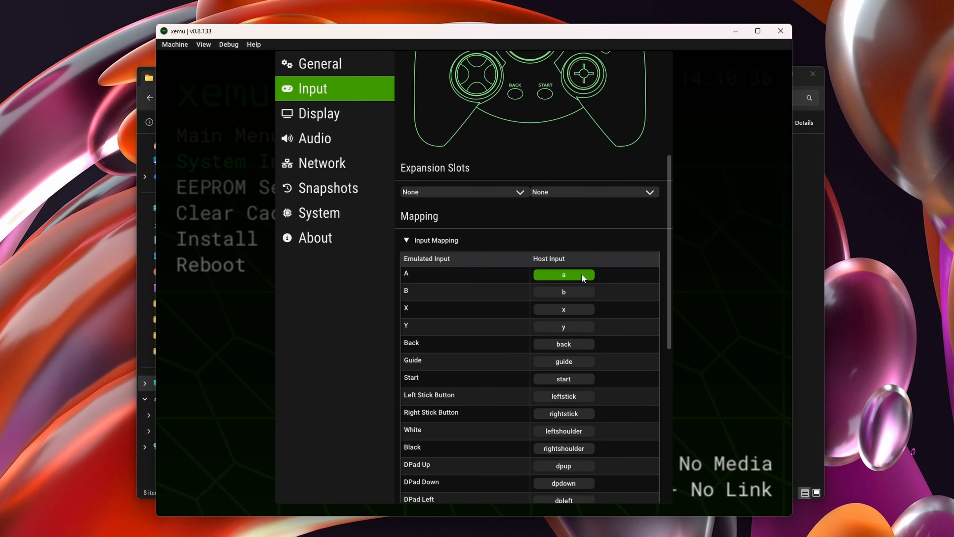
{"action": "left_click", "coordinate": [576, 274]}
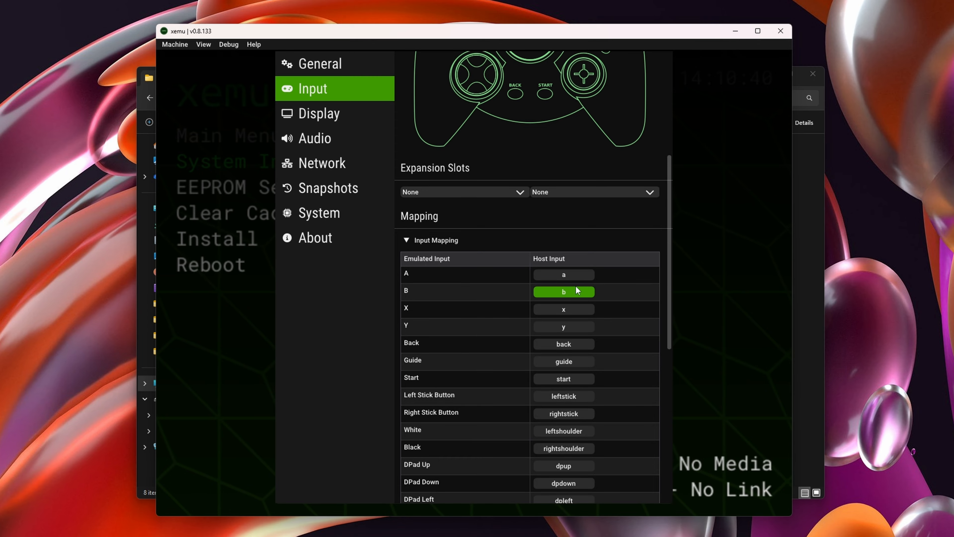
{"action": "left_click", "coordinate": [565, 292]}
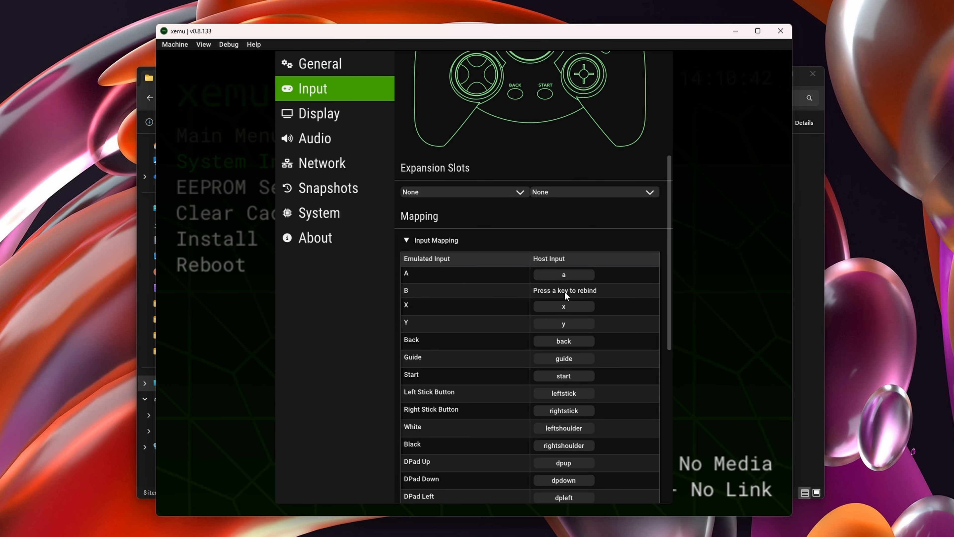
{"action": "key", "text": "b"}
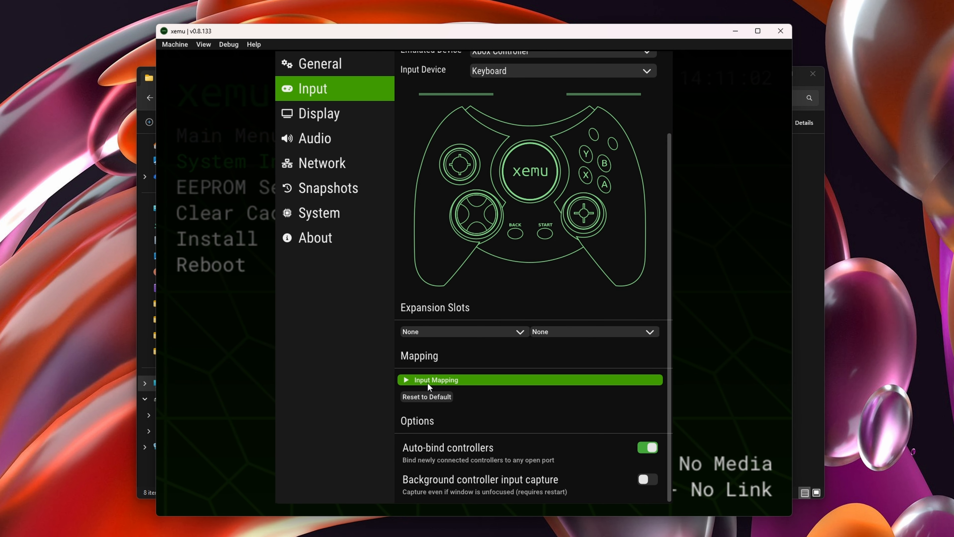
- Expand port 2's keyboard input mapping, bind emulated input A to the A key, and review the remaining bindings before collapsing the list
{"action": "left_click", "coordinate": [432, 378]}
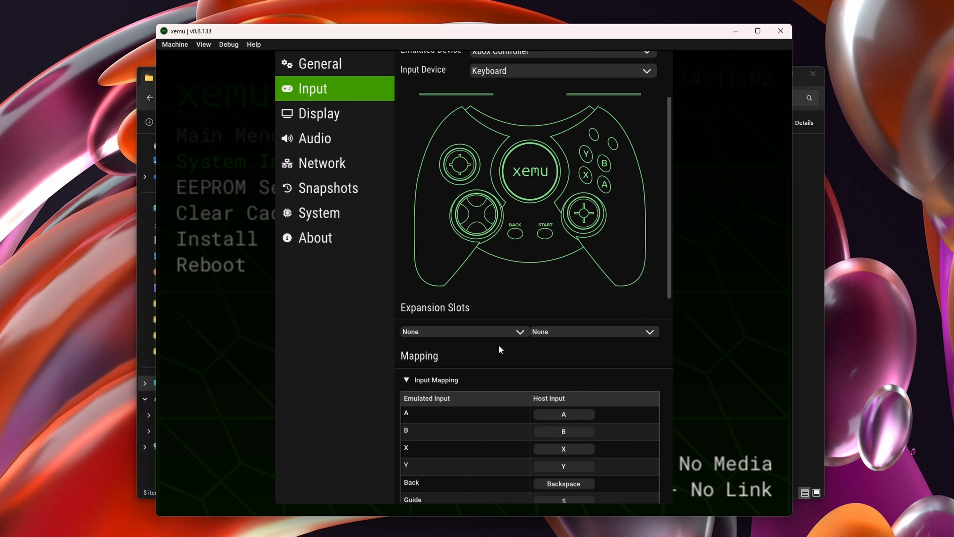
{"action": "scroll", "coordinate": [501, 342], "scroll_direction": "down", "scroll_amount": 3}
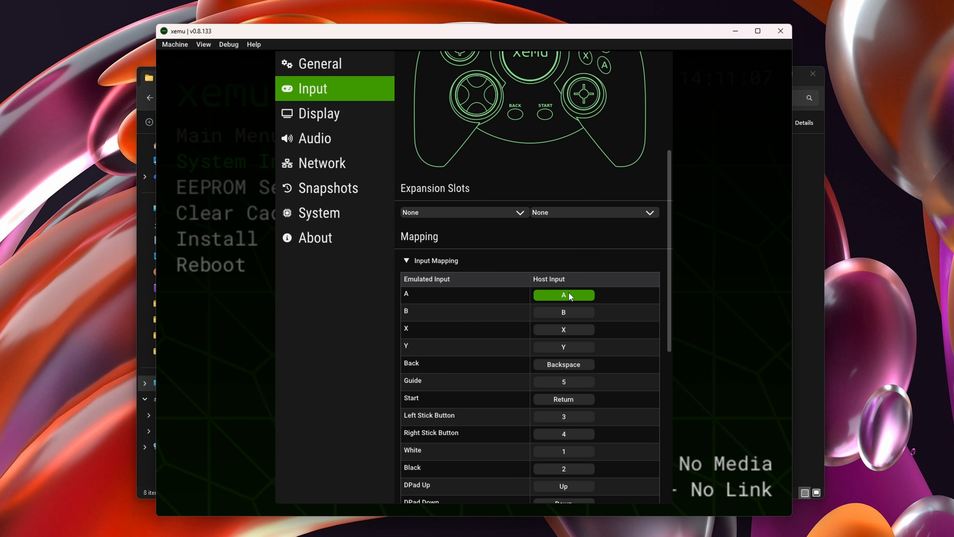
{"action": "left_click", "coordinate": [560, 296]}
{"action": "key", "text": "a"}
{"action": "scroll", "coordinate": [473, 383], "scroll_direction": "down", "scroll_amount": 4}
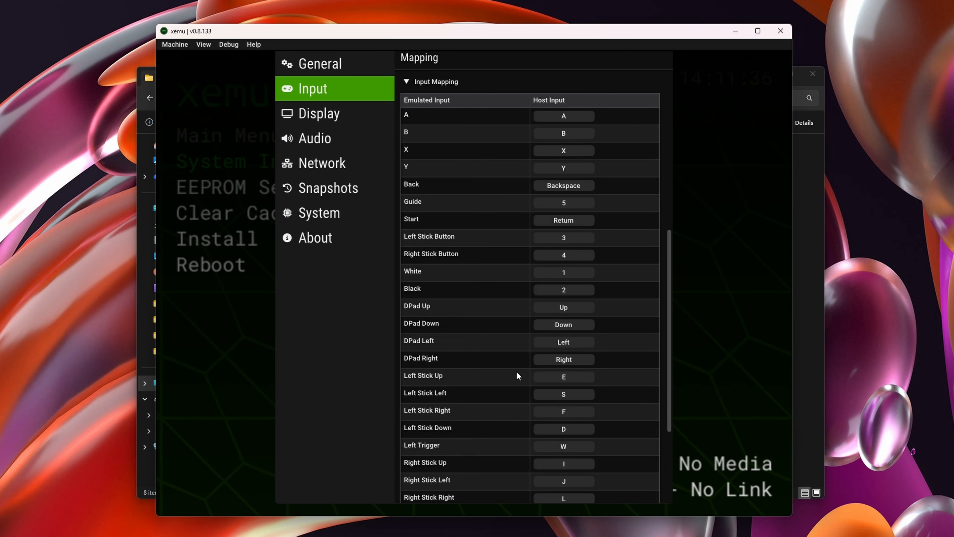
{"action": "scroll", "coordinate": [534, 374], "scroll_direction": "up", "scroll_amount": 5}
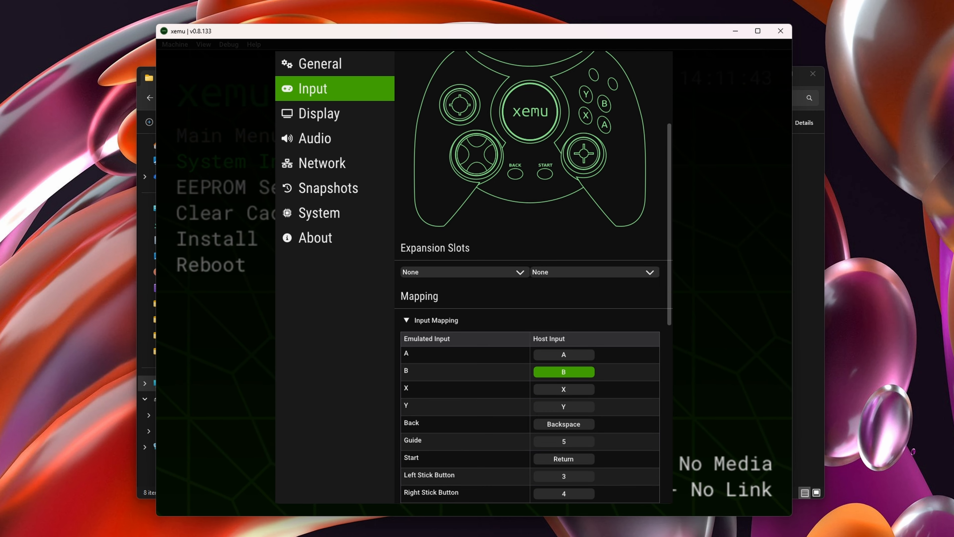
{"action": "scroll", "coordinate": [535, 211], "scroll_direction": "up", "scroll_amount": 3}
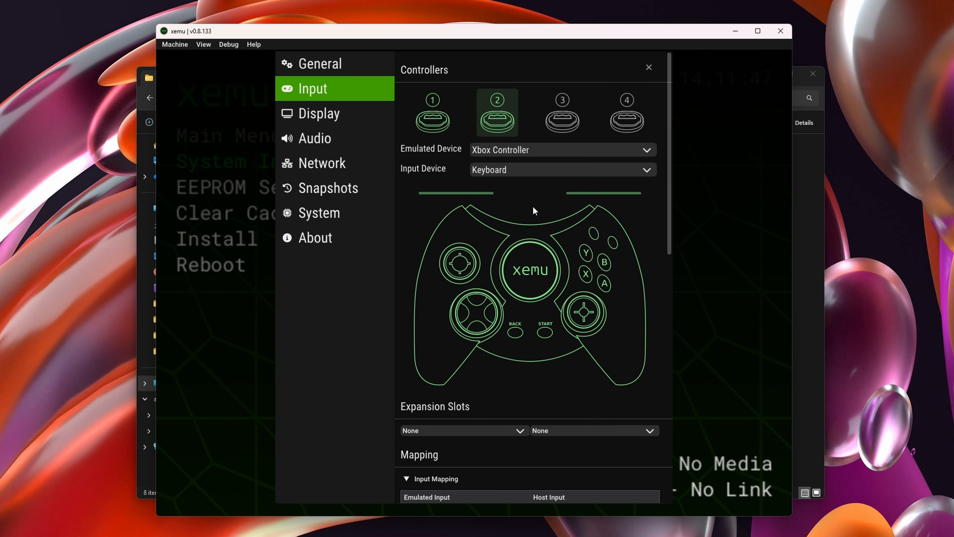
{"action": "scroll", "coordinate": [554, 384], "scroll_direction": "down", "scroll_amount": 3}
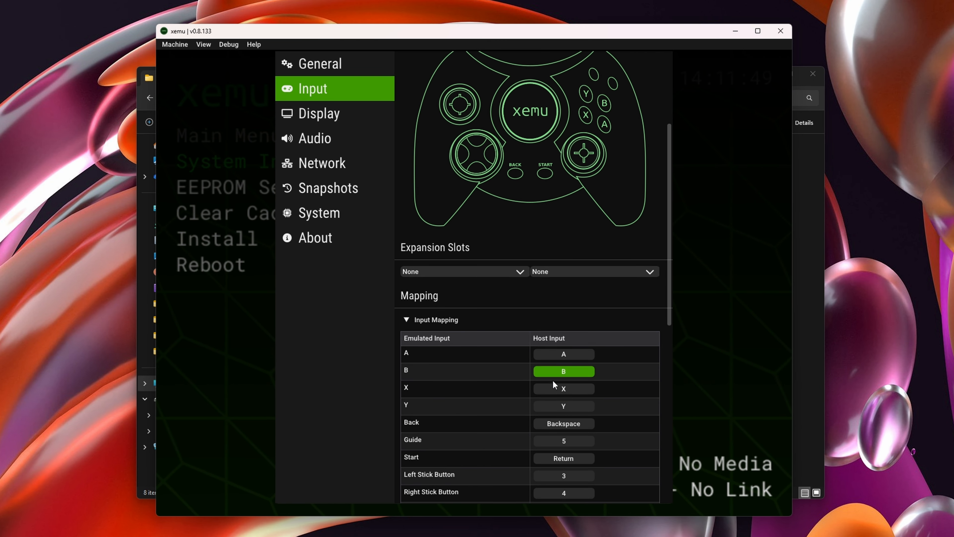
{"action": "left_click", "coordinate": [461, 321]}
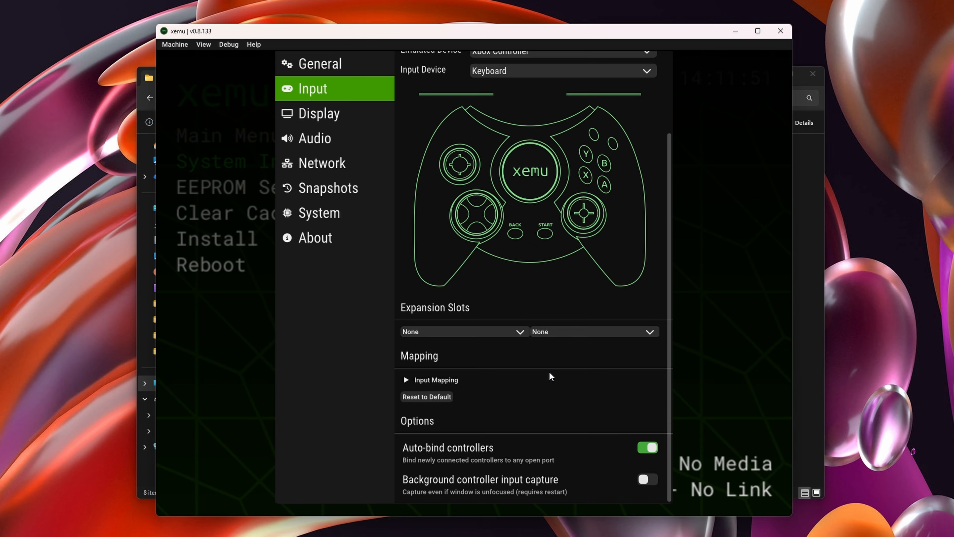
- Set the renderer backend to Vulkan and the internal resolution scale to 2x in the display settings
{"action": "left_click", "coordinate": [326, 115]}
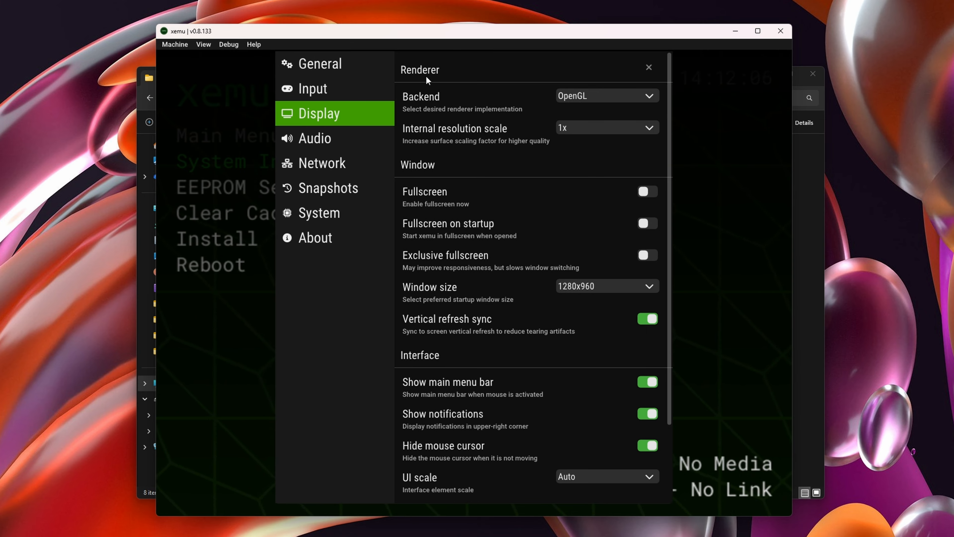
{"action": "left_click", "coordinate": [586, 95]}
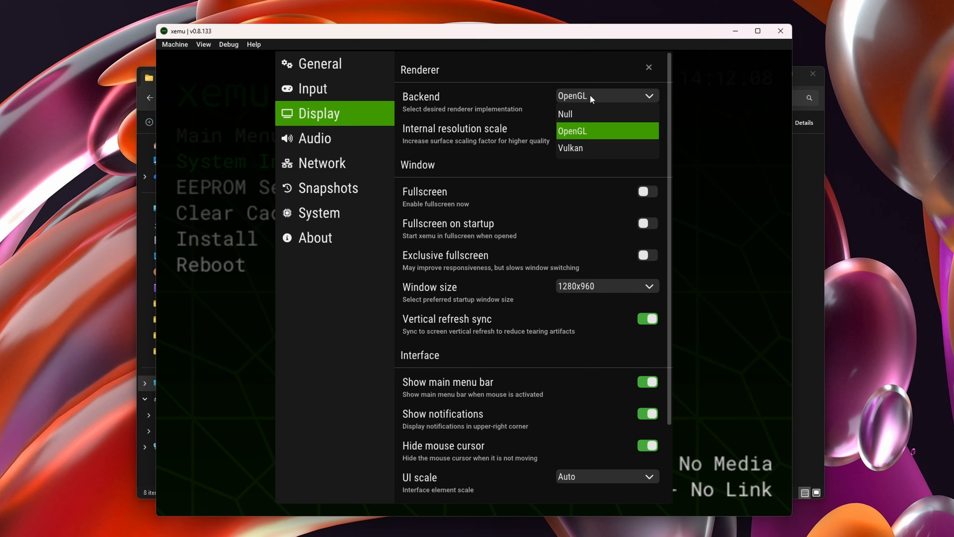
{"action": "left_click", "coordinate": [569, 130]}
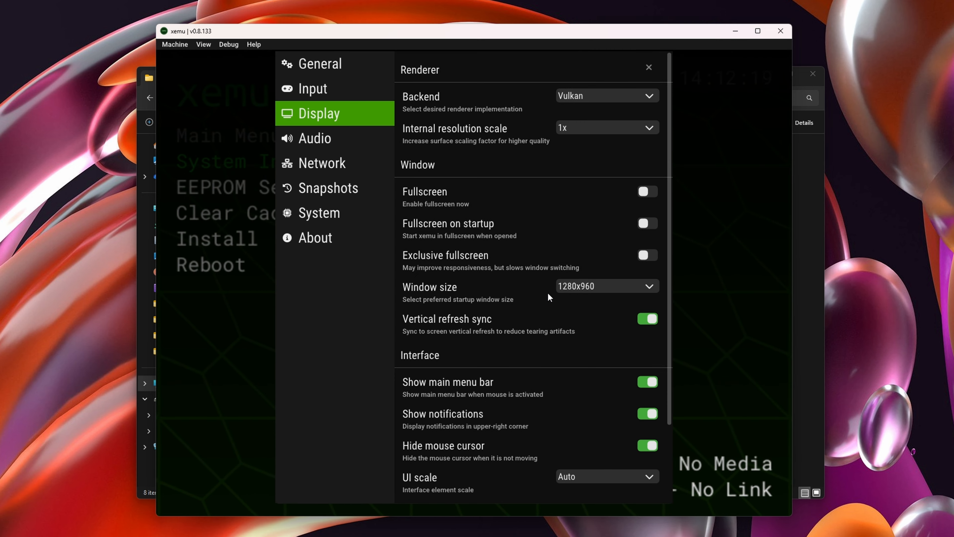
{"action": "left_click", "coordinate": [588, 129]}
{"action": "left_click", "coordinate": [577, 163]}
{"action": "left_click", "coordinate": [597, 126]}
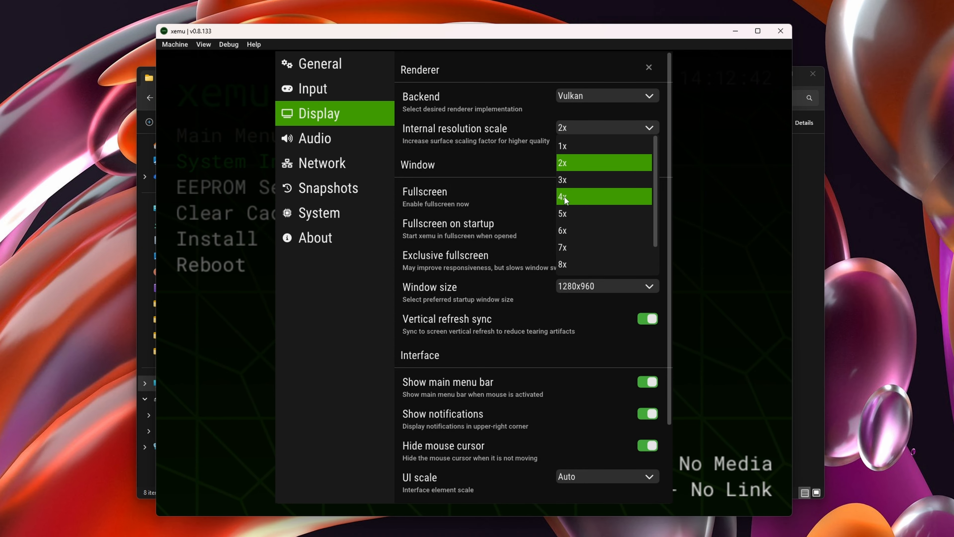
{"action": "left_click", "coordinate": [496, 154]}
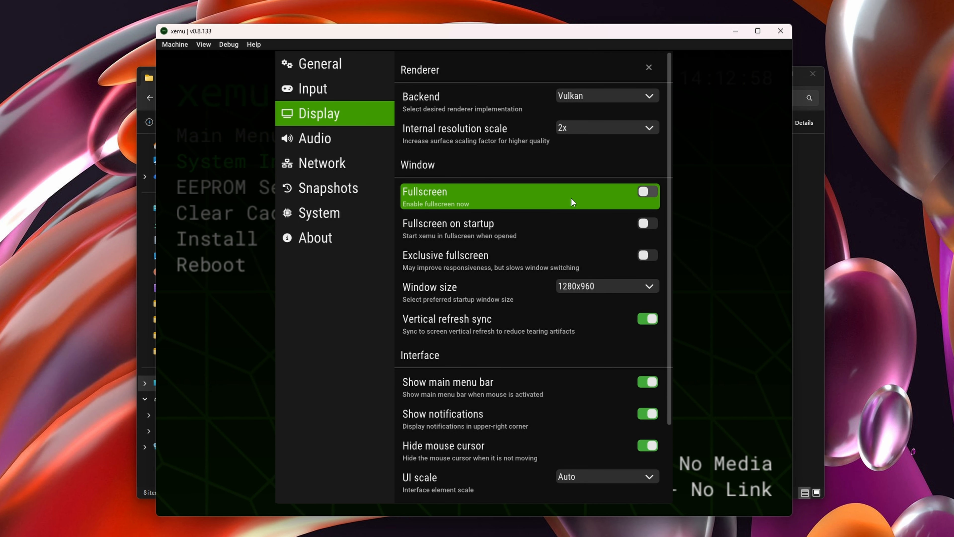
- Look through the available aspect ratio options in the display settings without choosing another one
{"action": "scroll", "coordinate": [531, 268], "scroll_direction": "down", "scroll_amount": 3}
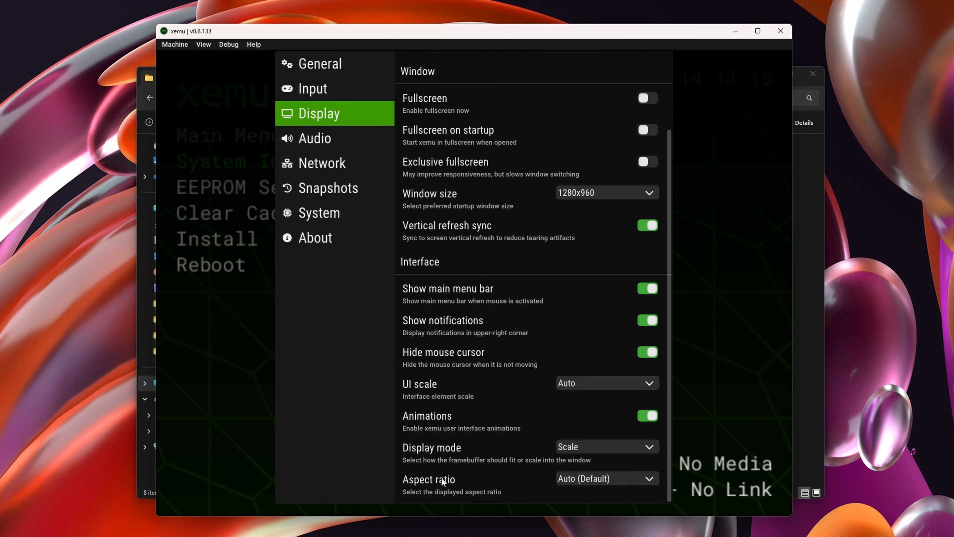
{"action": "left_click", "coordinate": [596, 480]}
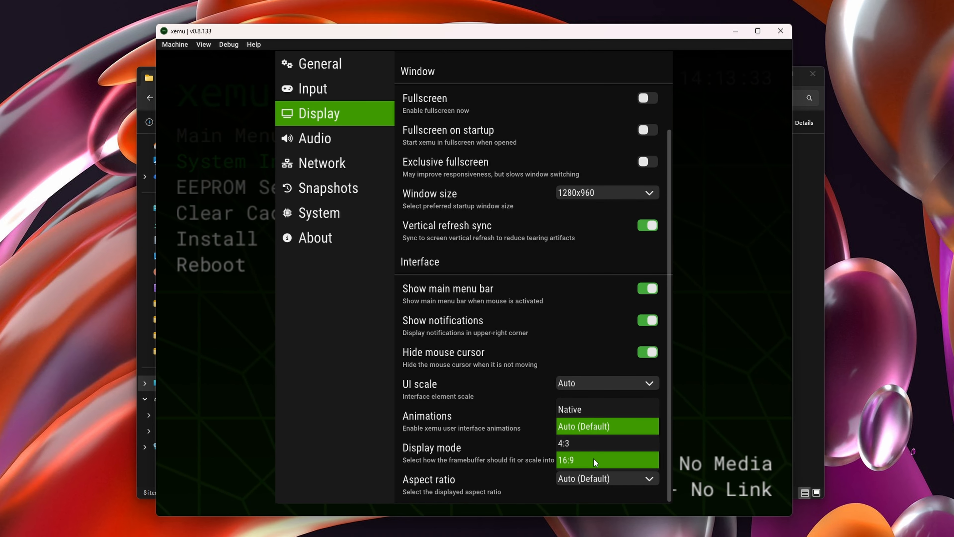
{"action": "left_click", "coordinate": [477, 448]}
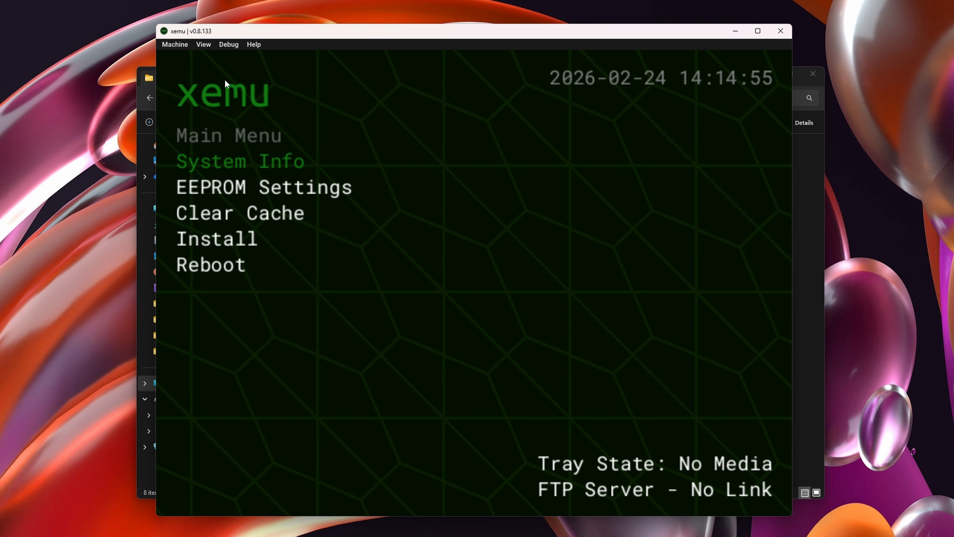
- Load the disc image Halo - Combat Evolved (USA) (Rev 2).xiso.iso from the Games folder, widening the file list's name column
{"action": "left_click", "coordinate": [171, 45]}
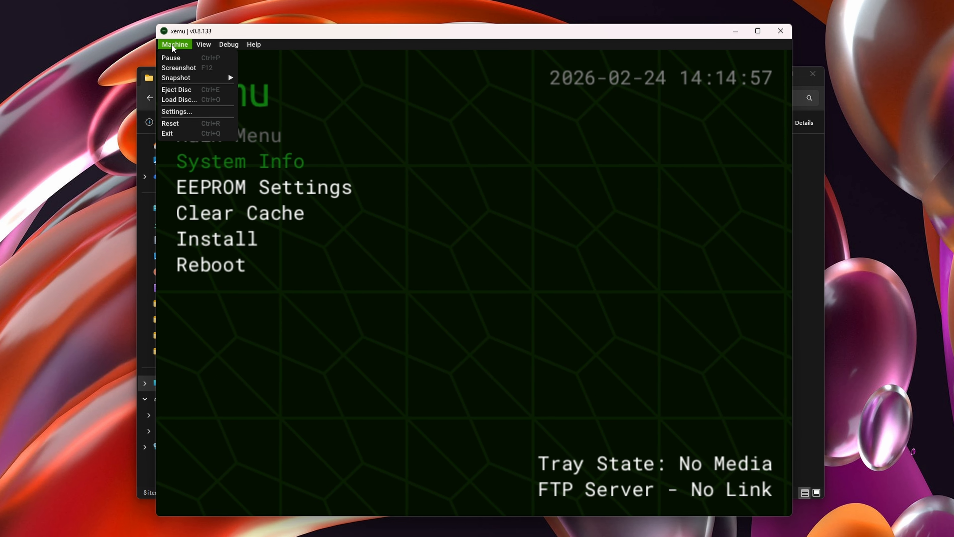
{"action": "left_click", "coordinate": [194, 99]}
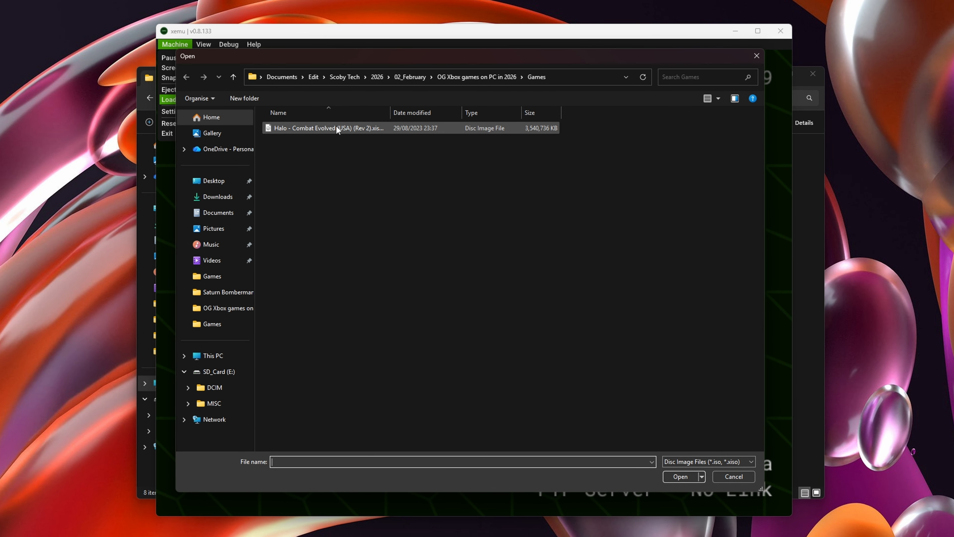
{"action": "left_click_drag", "start_coordinate": [390, 111], "coordinate": [439, 110]}
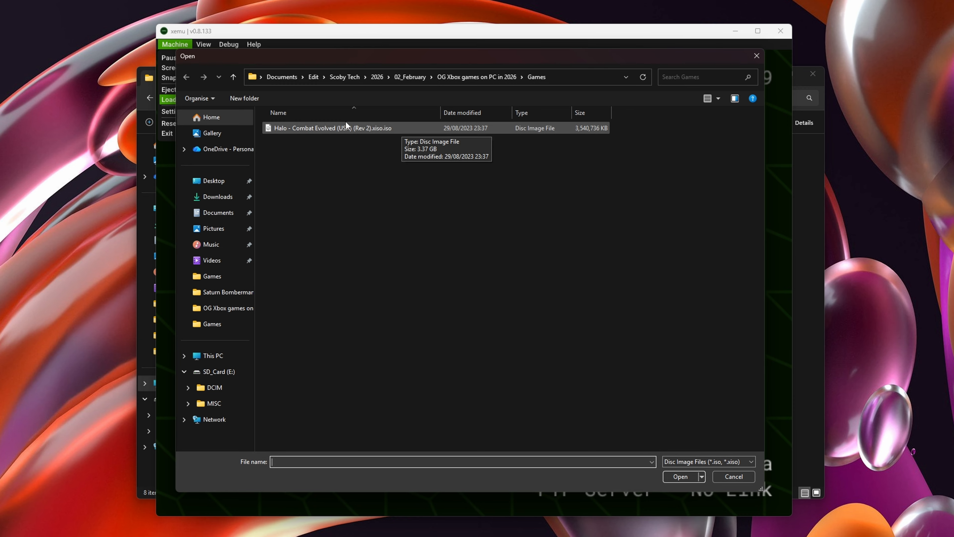
{"action": "left_click", "coordinate": [348, 128]}
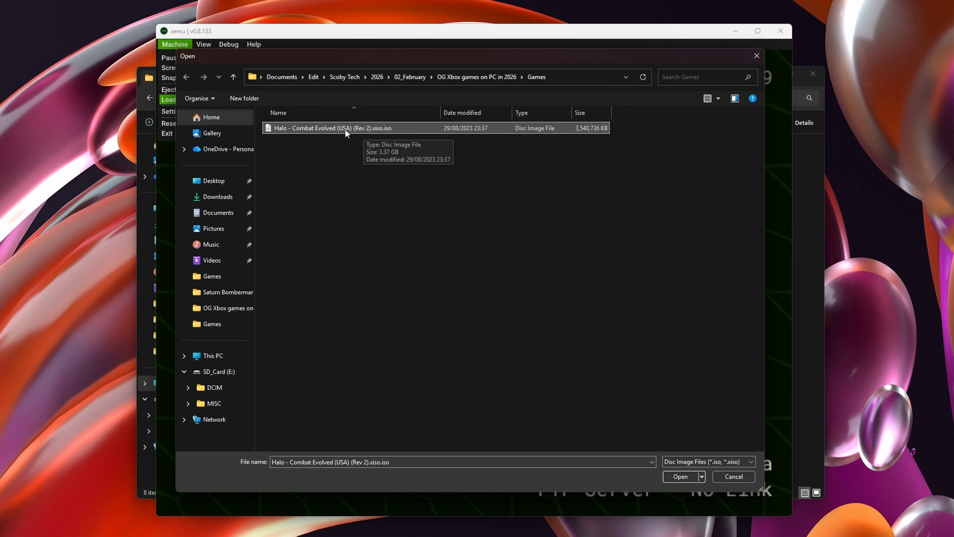
{"action": "left_click", "coordinate": [680, 476]}
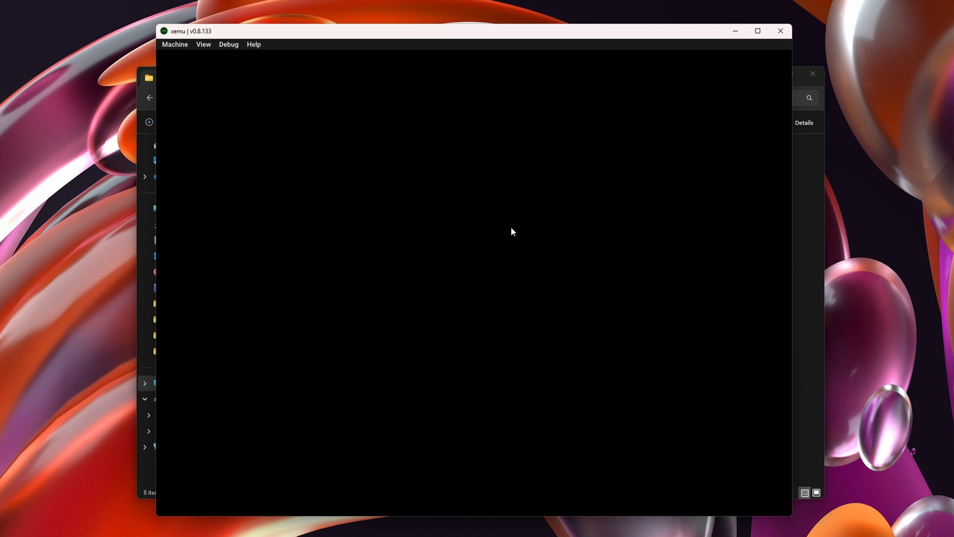